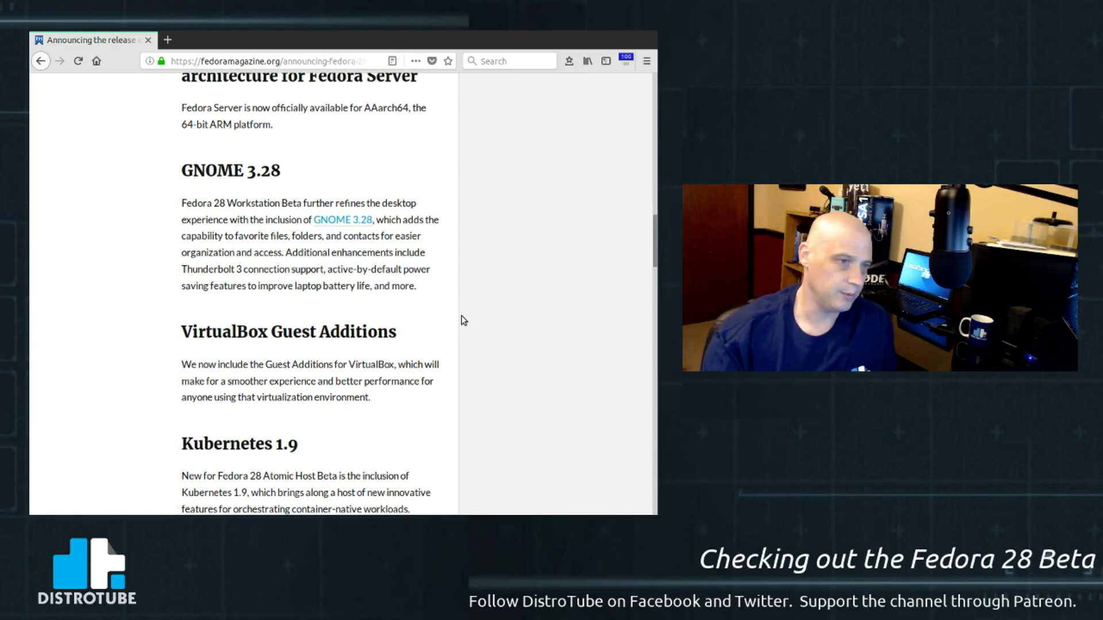
- Scroll the Fedora 28 Beta announcement down to the author box, then jump back to the top
scroll(461, 316, down, 5)
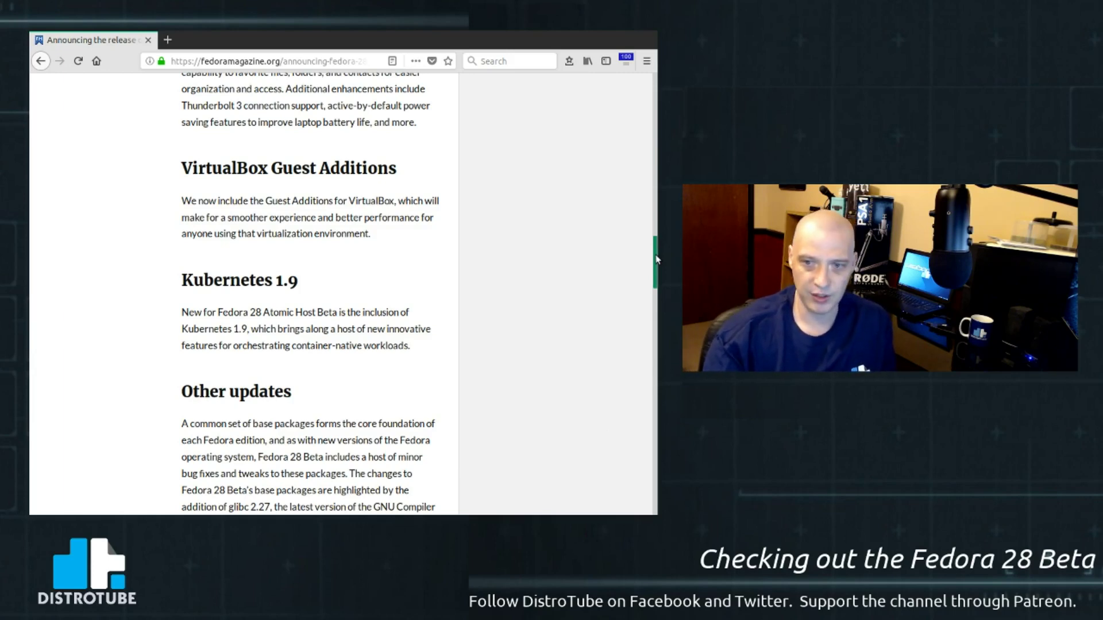
drag(657, 259, 651, 295)
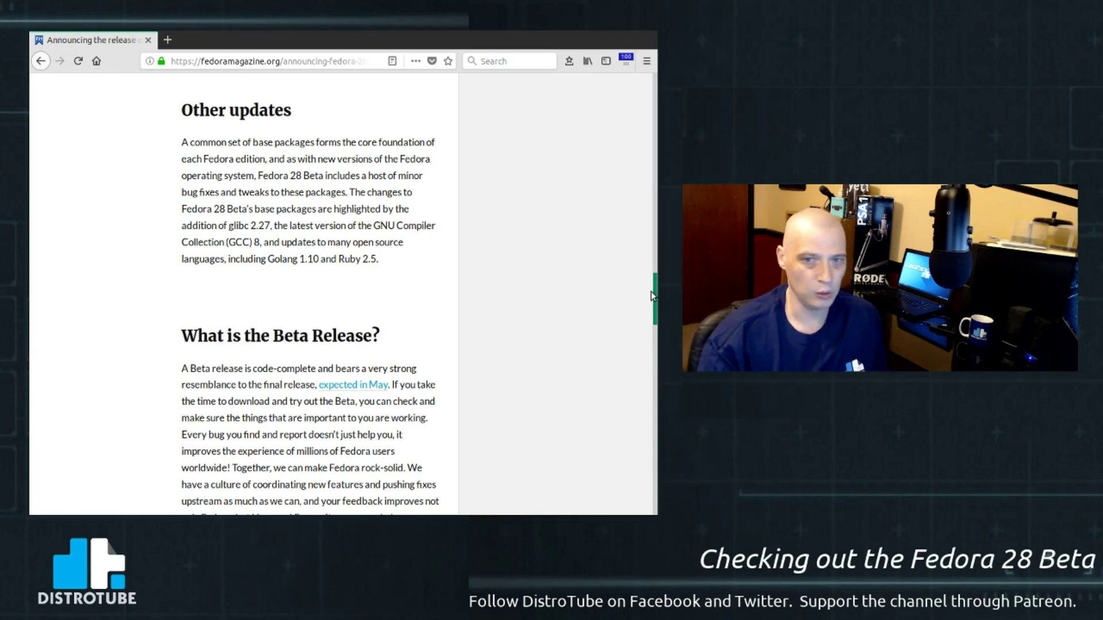
drag(650, 291, 645, 382)
key(Home)
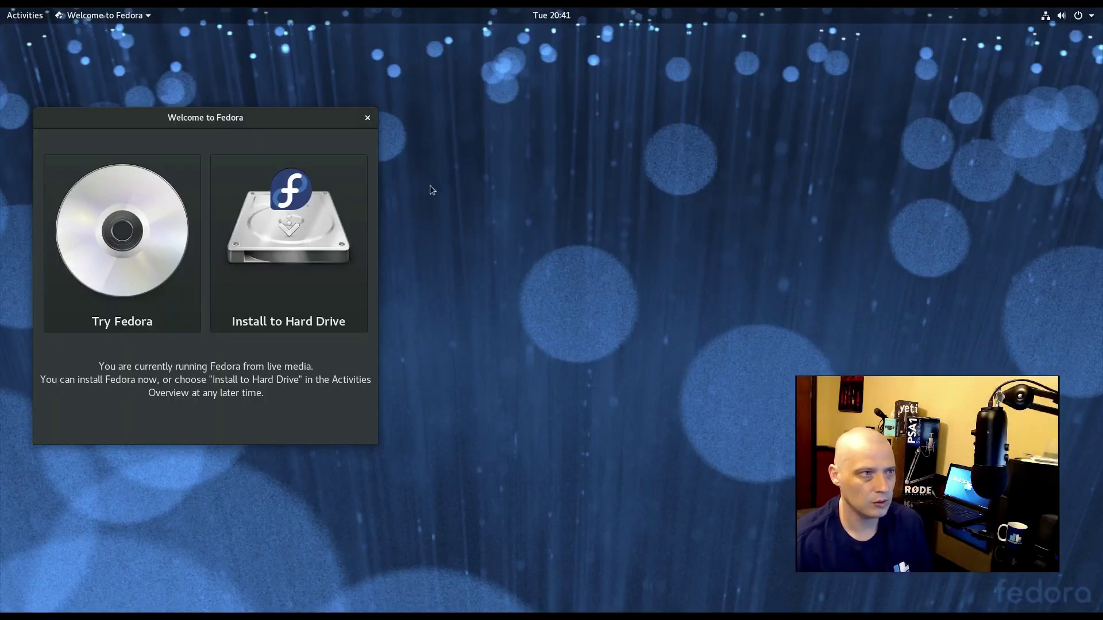
- Centre the Welcome to Fedora window and launch Install to Hard Drive
drag(153, 118, 339, 145)
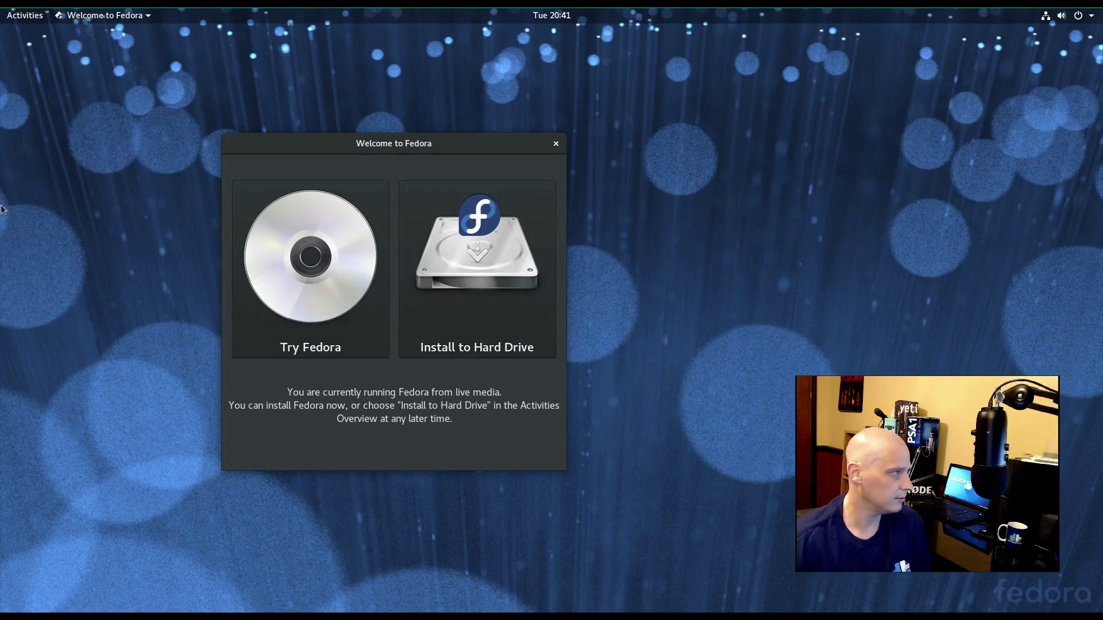
click(492, 294)
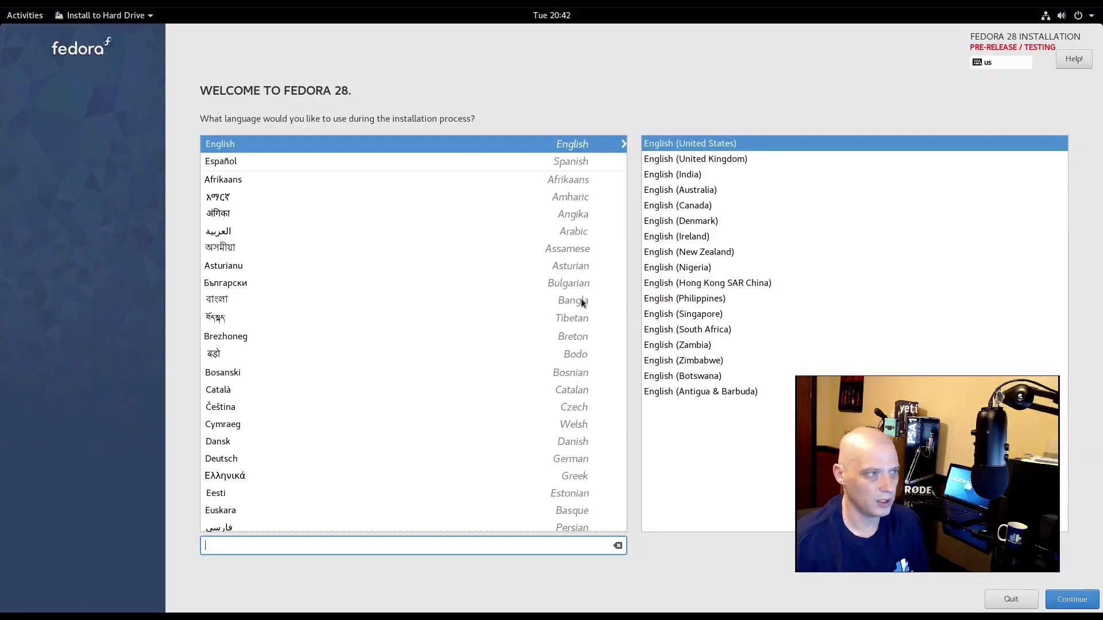
- Continue with English (United States) and accept the pre-release warning with 'I accept my fate.'
click(1076, 600)
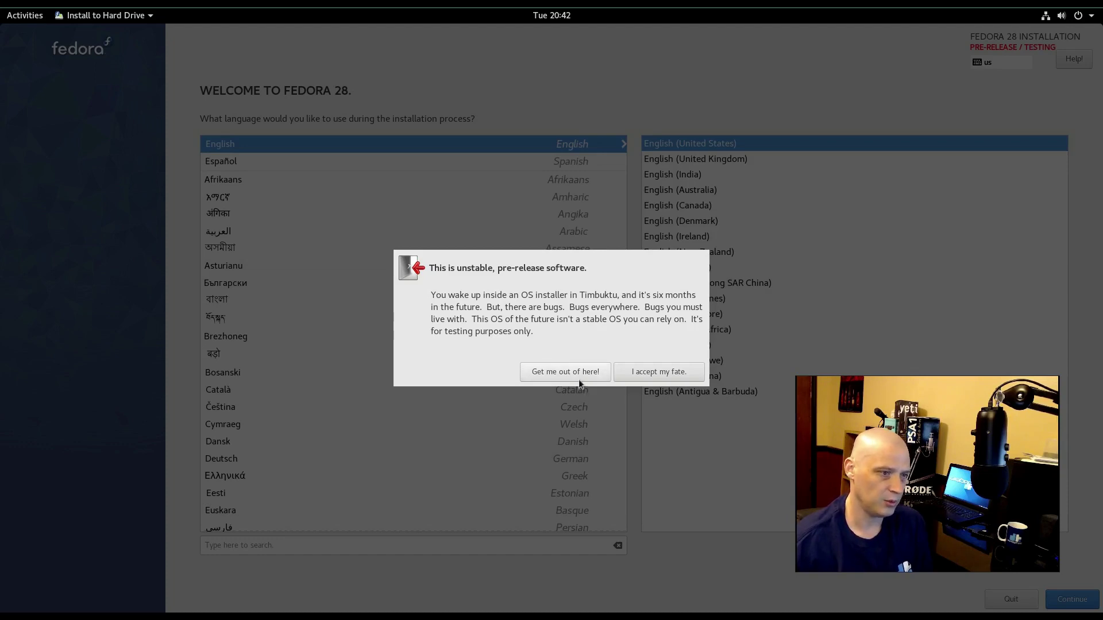
click(684, 376)
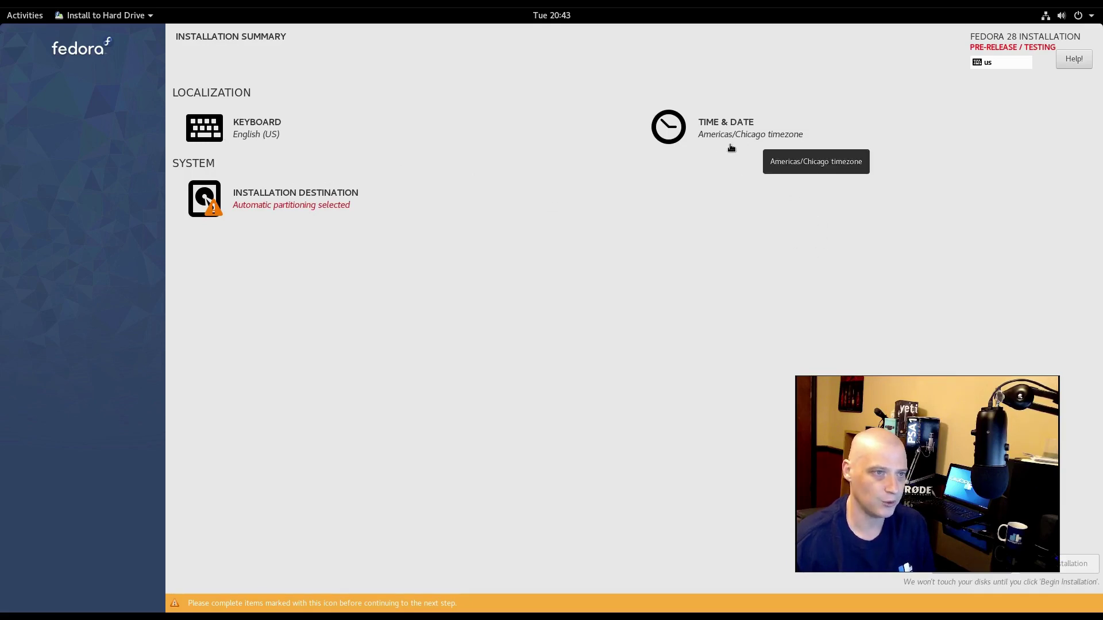
- Select the 15 GiB ATA VBOX HARDDISK as destination, keeping automatic storage configuration, and confirm with Done
click(262, 200)
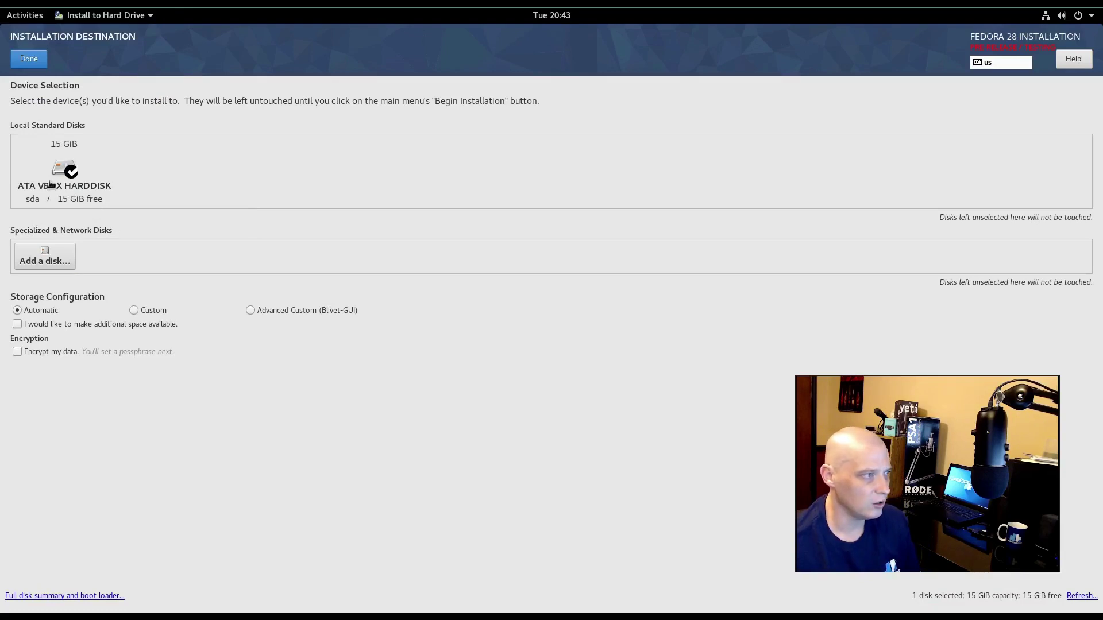
click(53, 176)
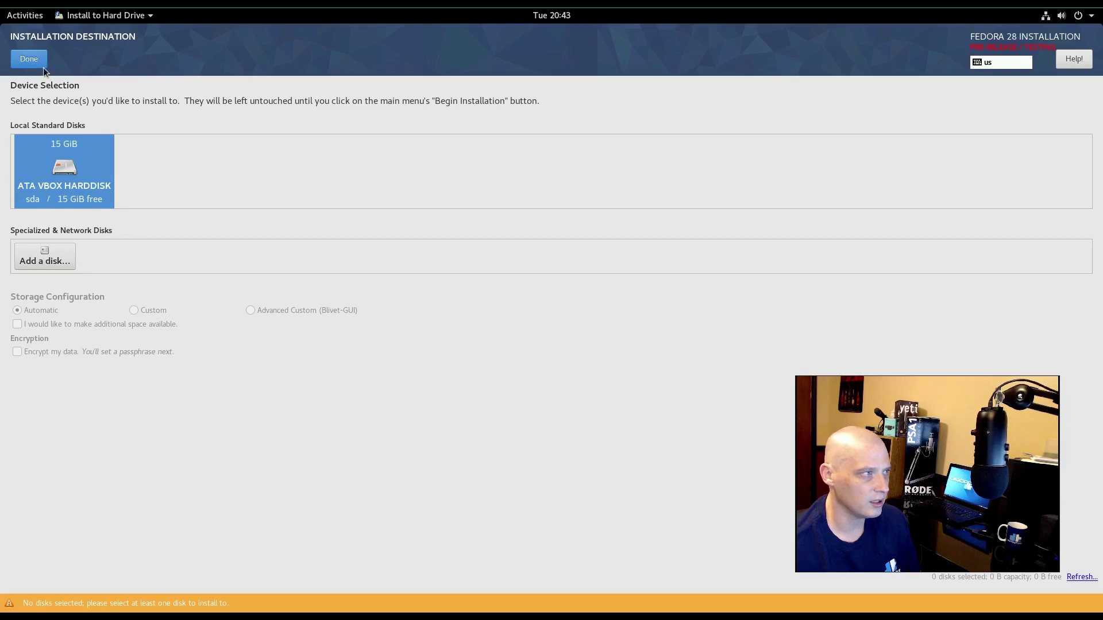
click(30, 59)
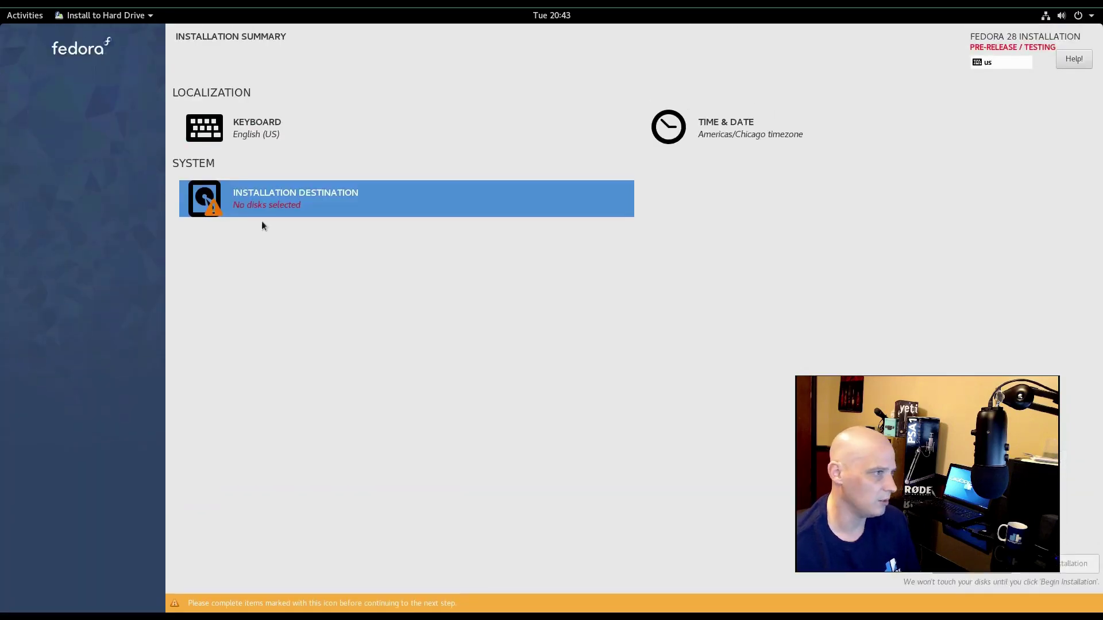
click(300, 206)
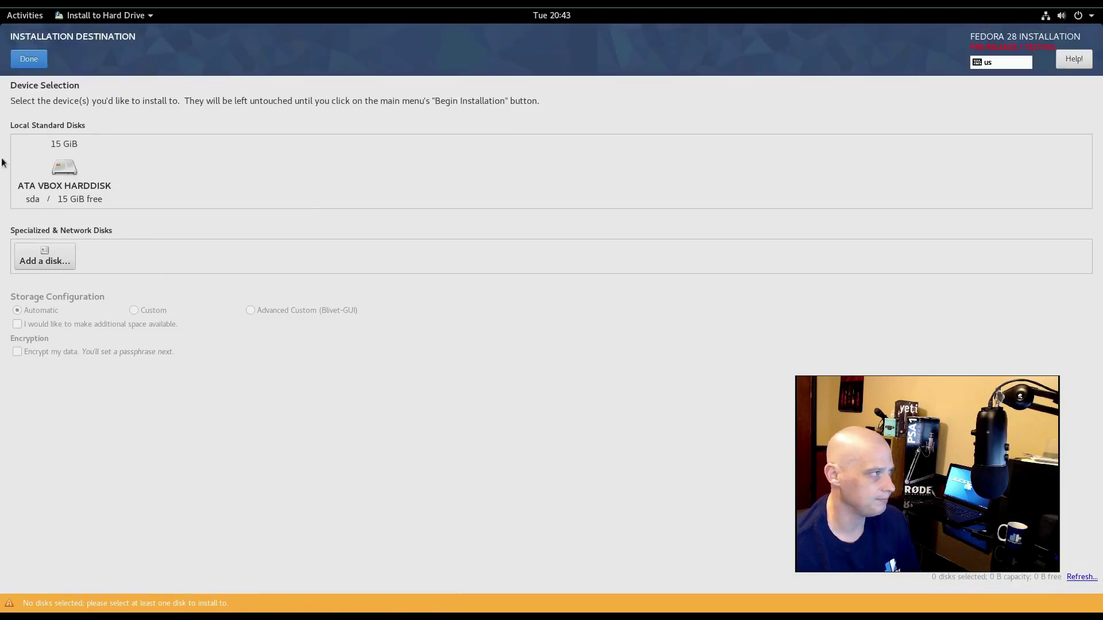
click(63, 168)
click(71, 179)
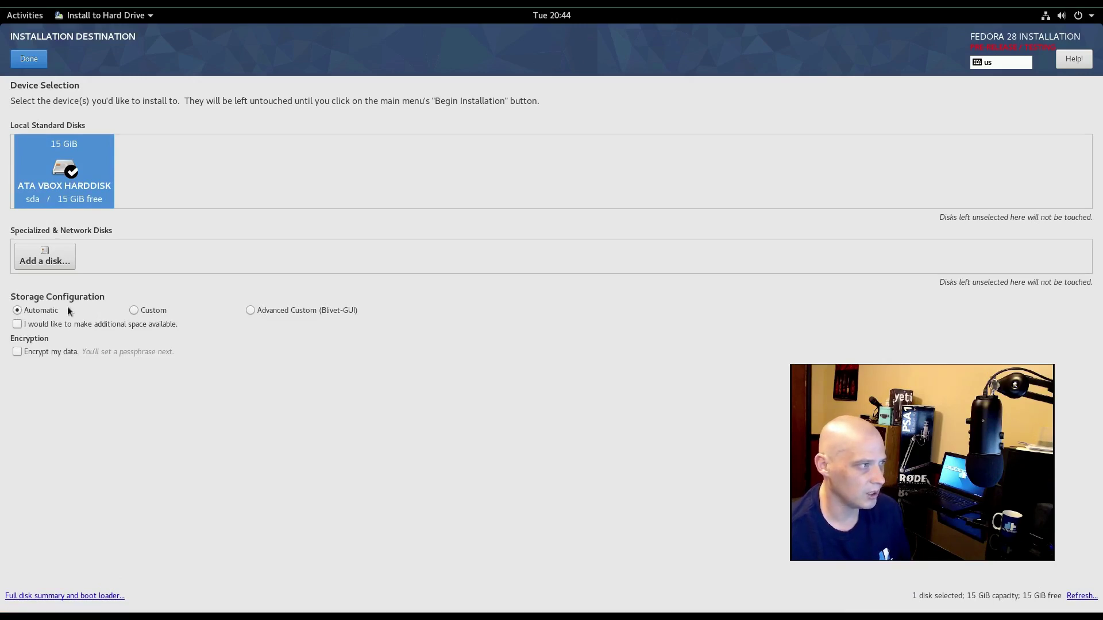
click(34, 65)
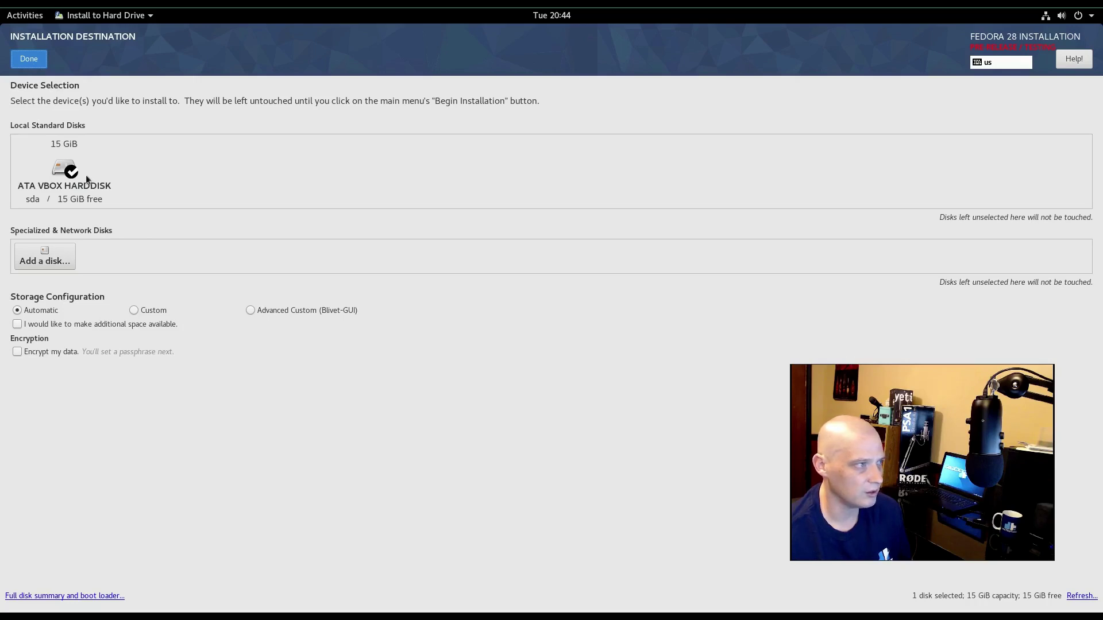
click(43, 67)
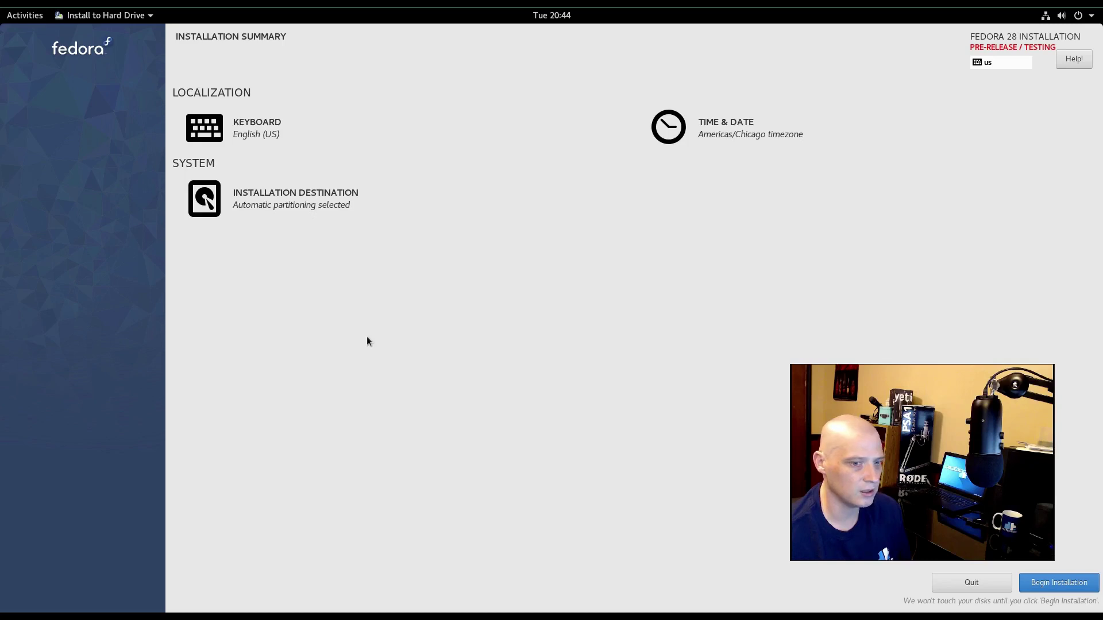
- Run Begin Installation and quit the installer once it reports Complete!
click(1039, 583)
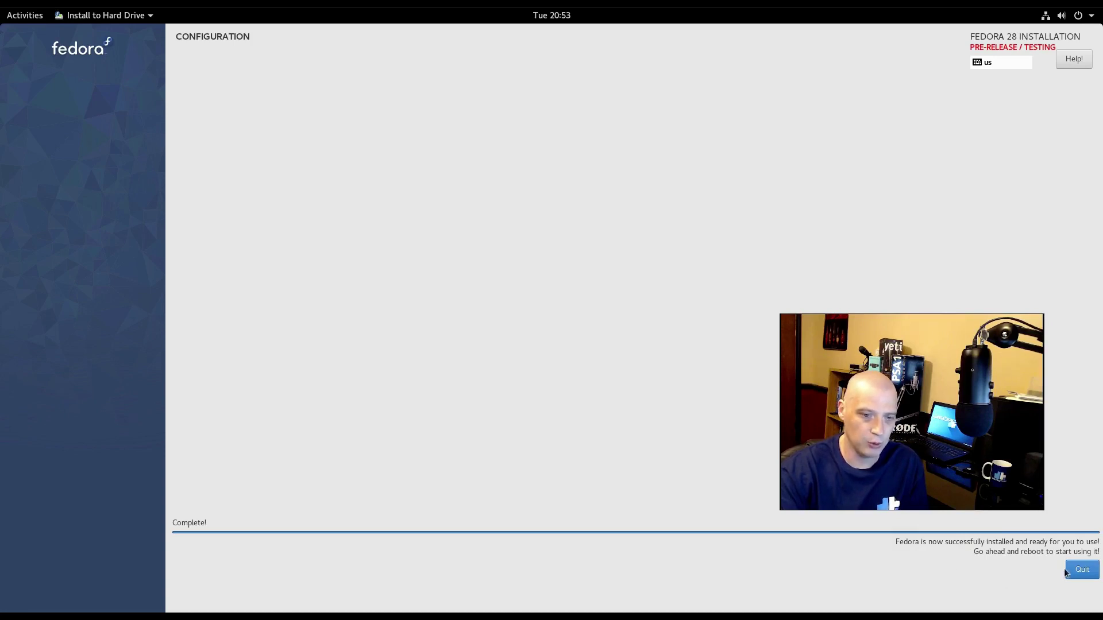
click(1083, 570)
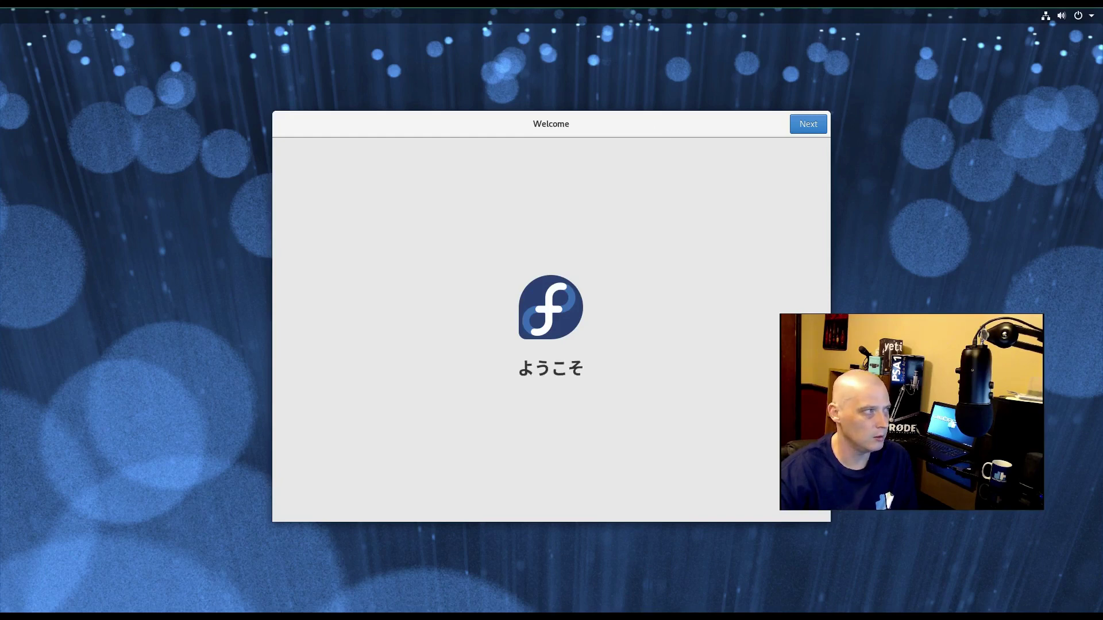
- Advance past Welcome and Privacy with Location Services and Problem Reporting on, skipping Online Accounts
click(811, 124)
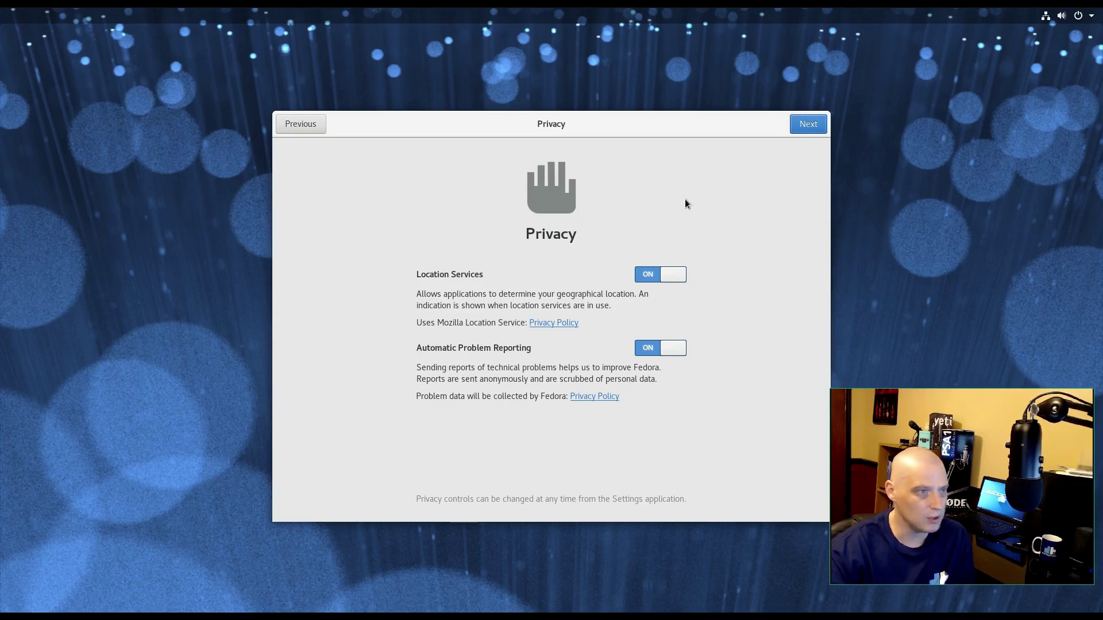
click(804, 126)
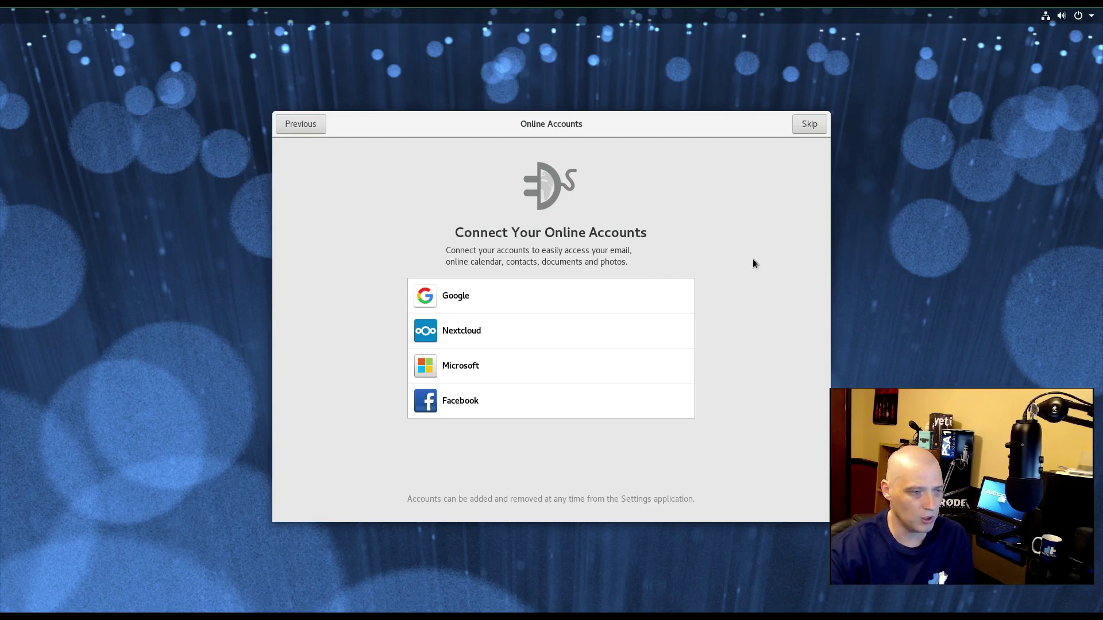
click(810, 126)
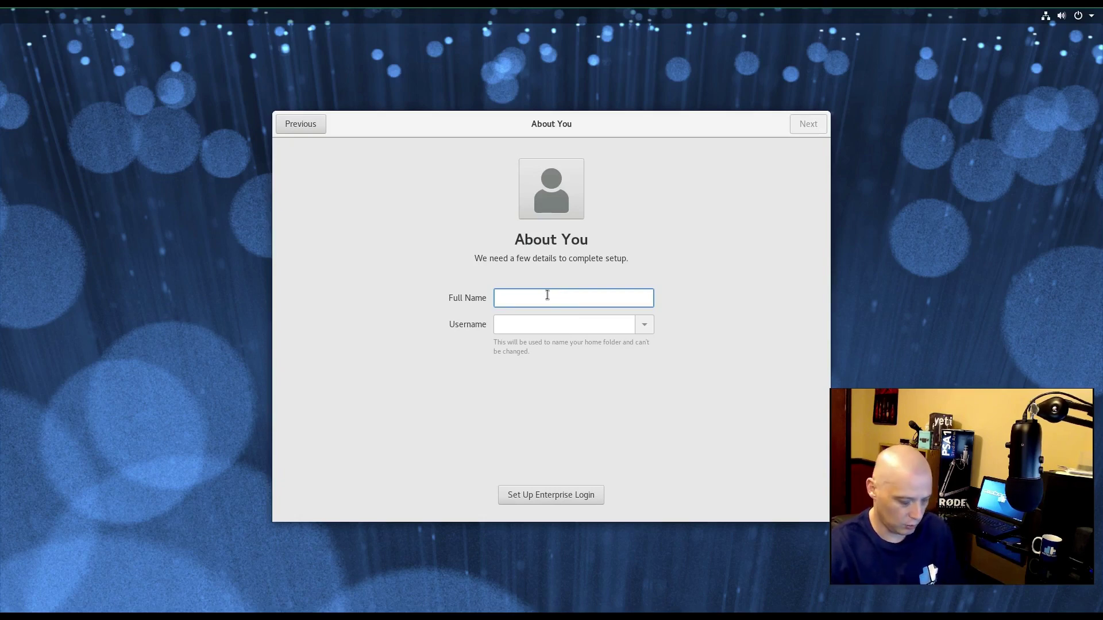
- Enter the account name on About You and make a first attempt at the password and confirmation
text(dt)
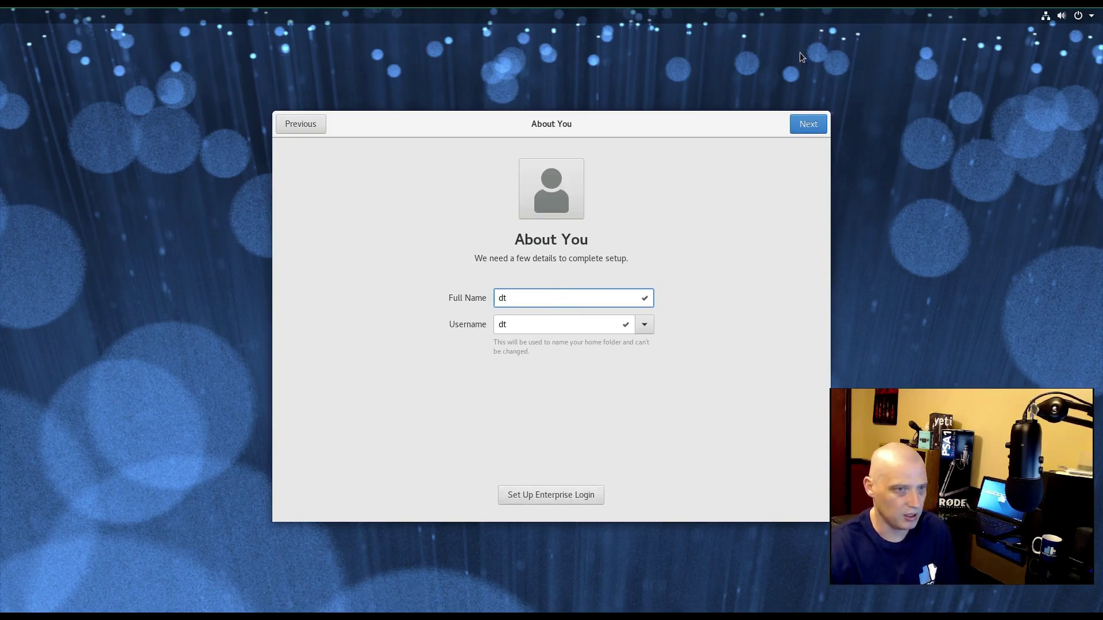
click(803, 132)
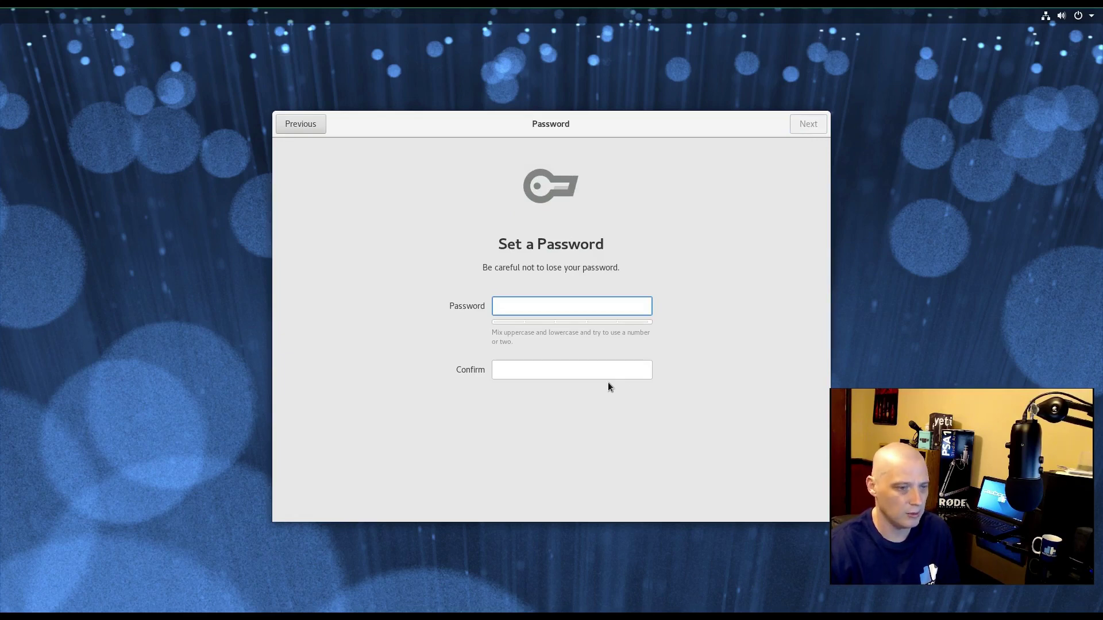
text(••)
click(536, 370)
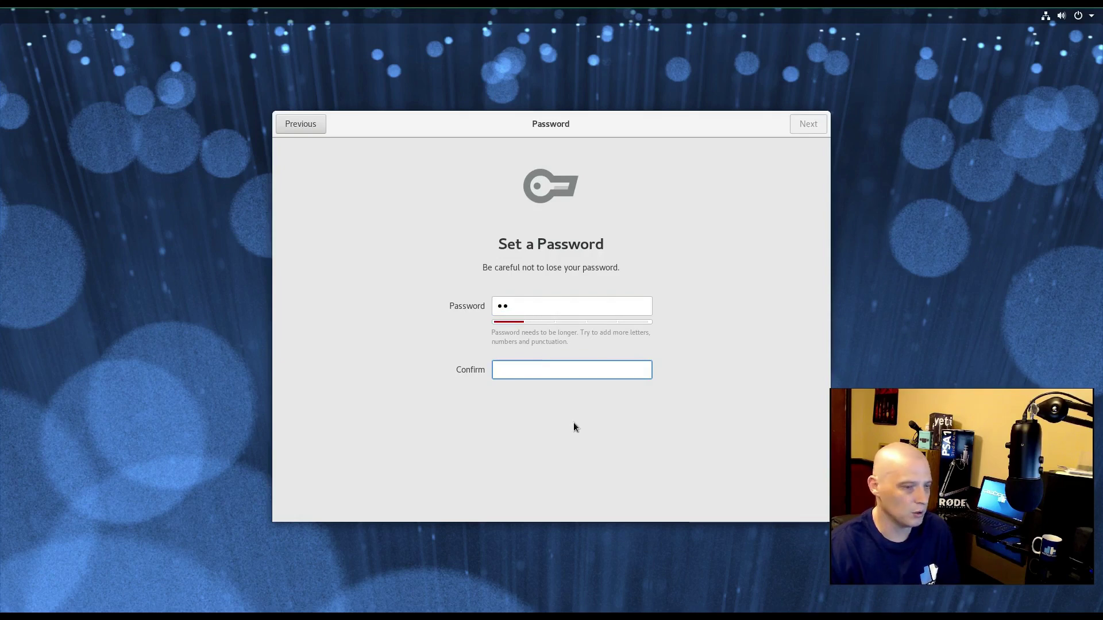
text(••)
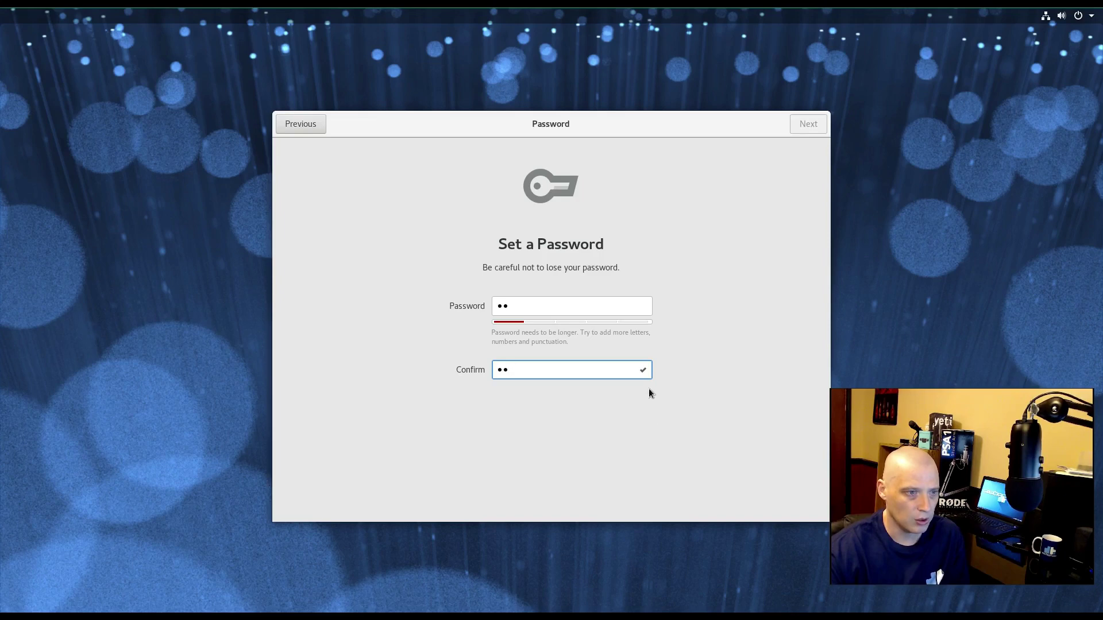
click(611, 308)
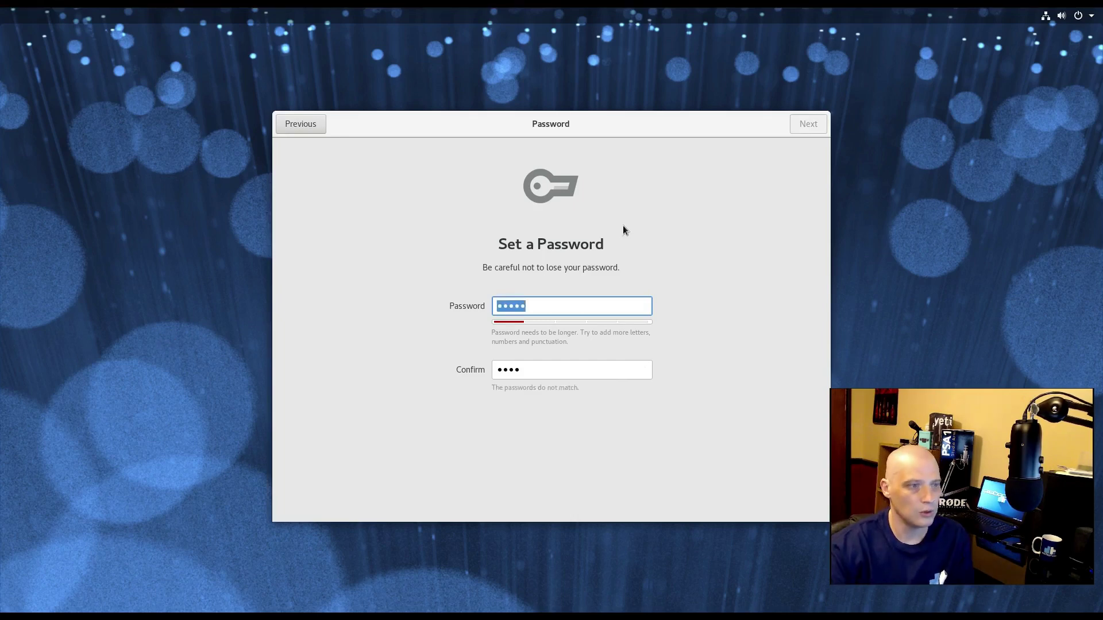
click(566, 363)
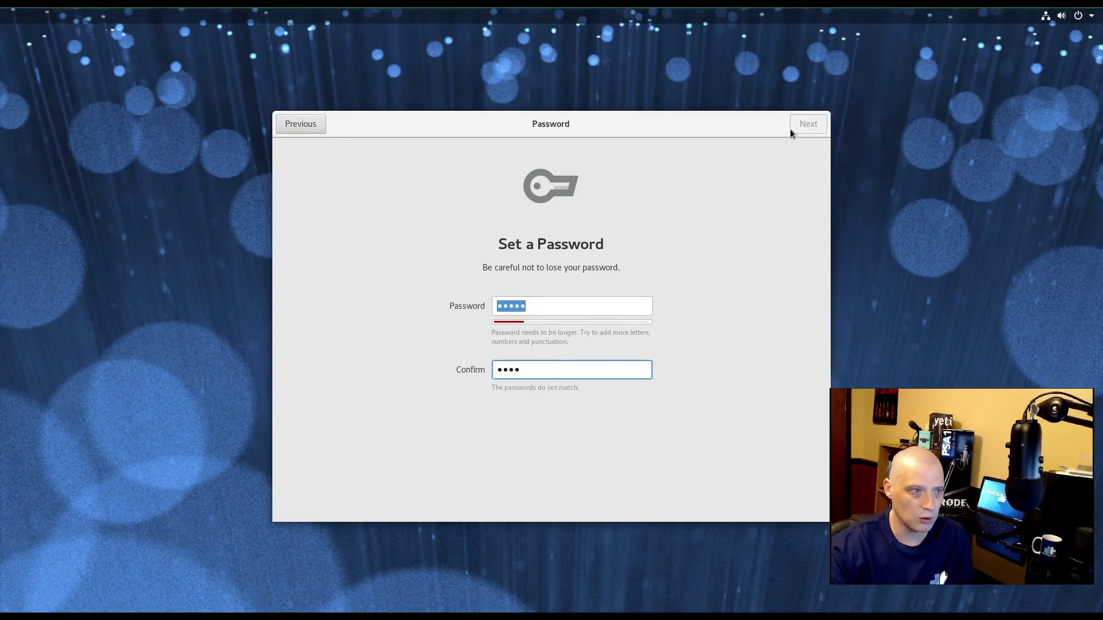
- Retype the account password so both fields match, then advance to the You're ready to go! page
key(shift+Tab)
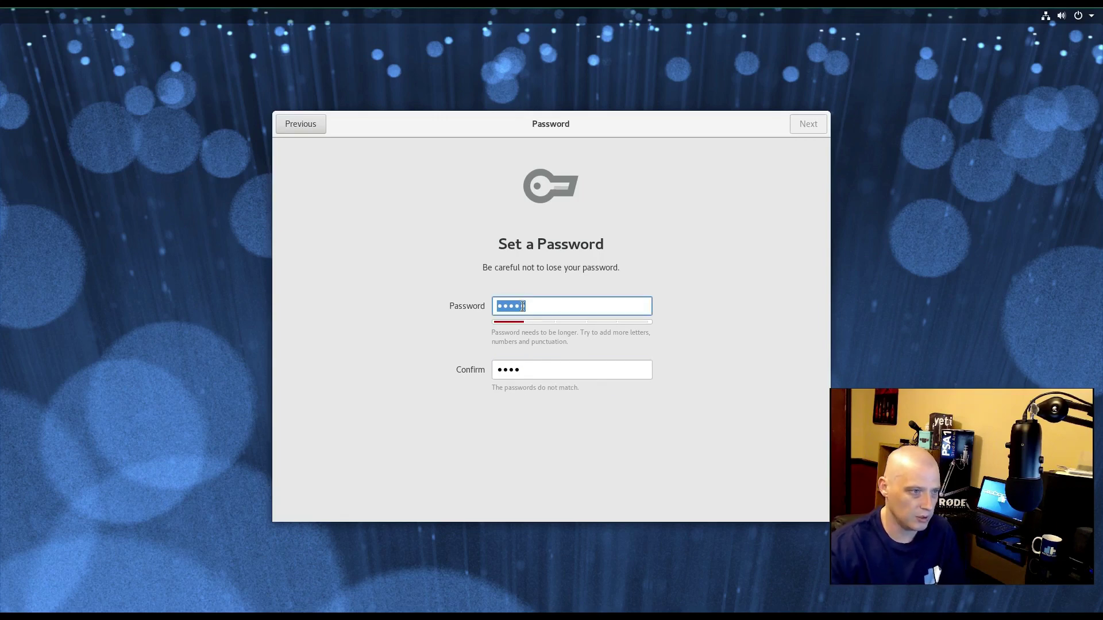
text(test)
key(Tab)
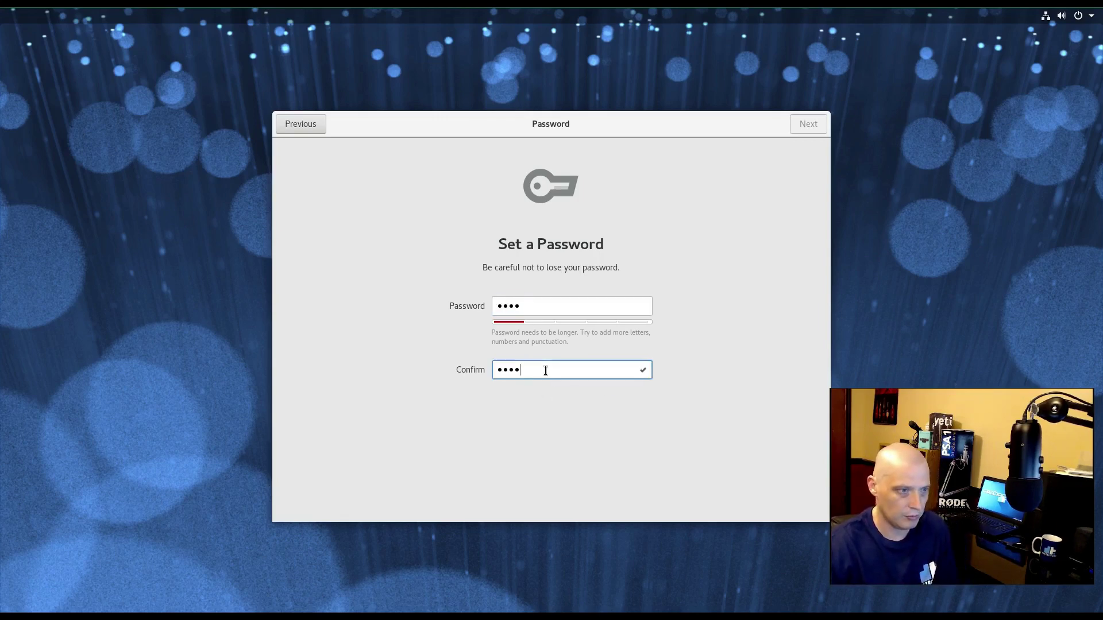
text(test)
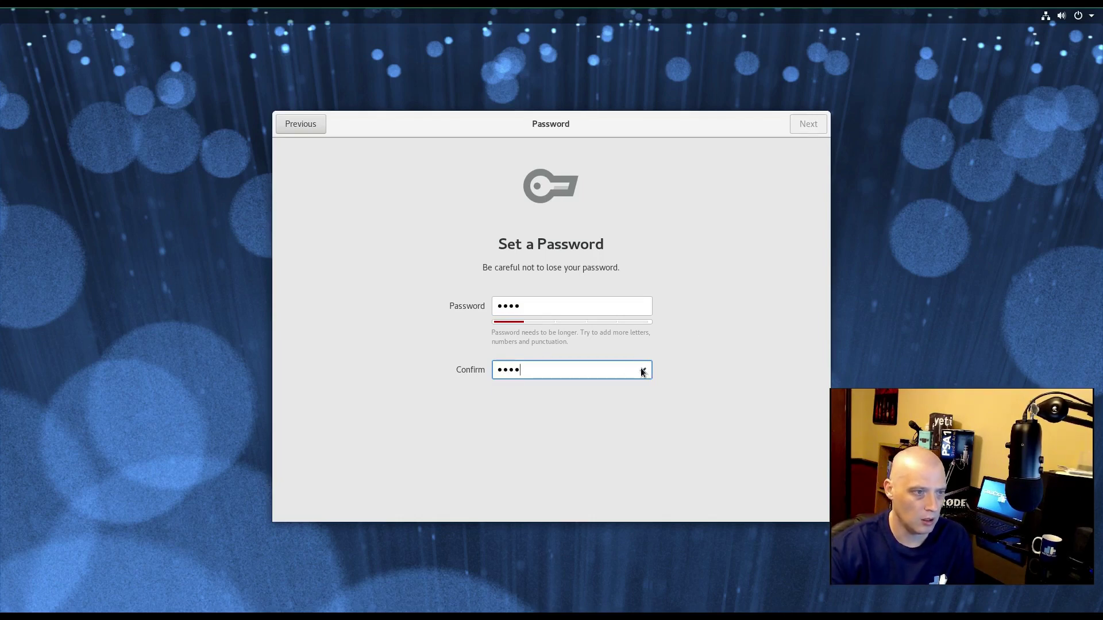
click(592, 307)
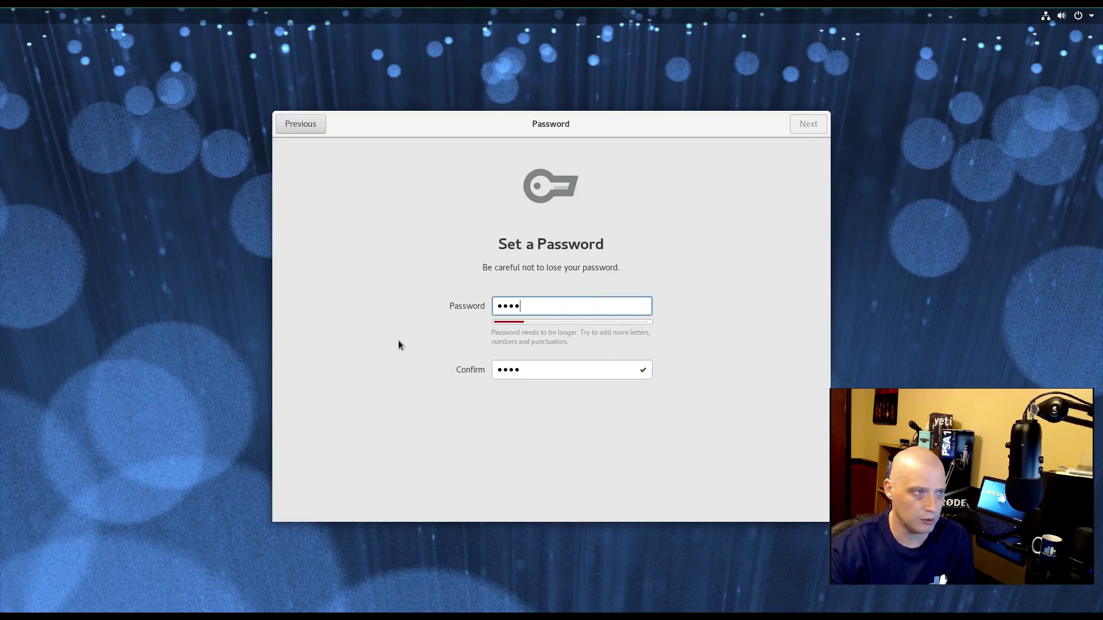
key(ctrl+a)
text(123456789)
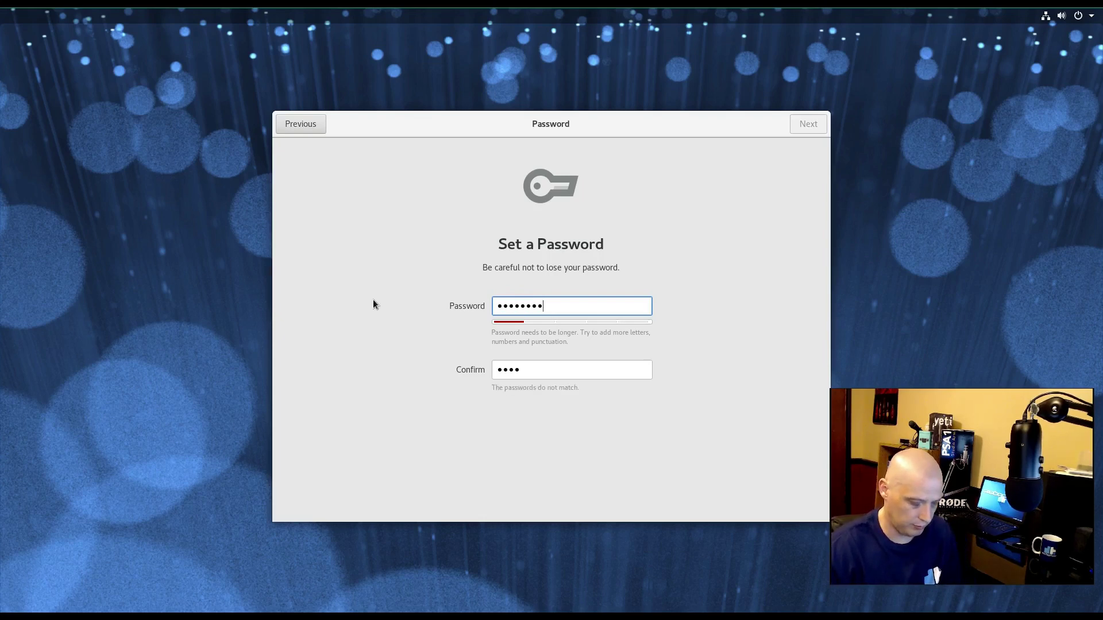
click(535, 373)
key(BackSpace)
key(BackSpace)
key(BackSpace)
key(BackSpace)
text(123456789)
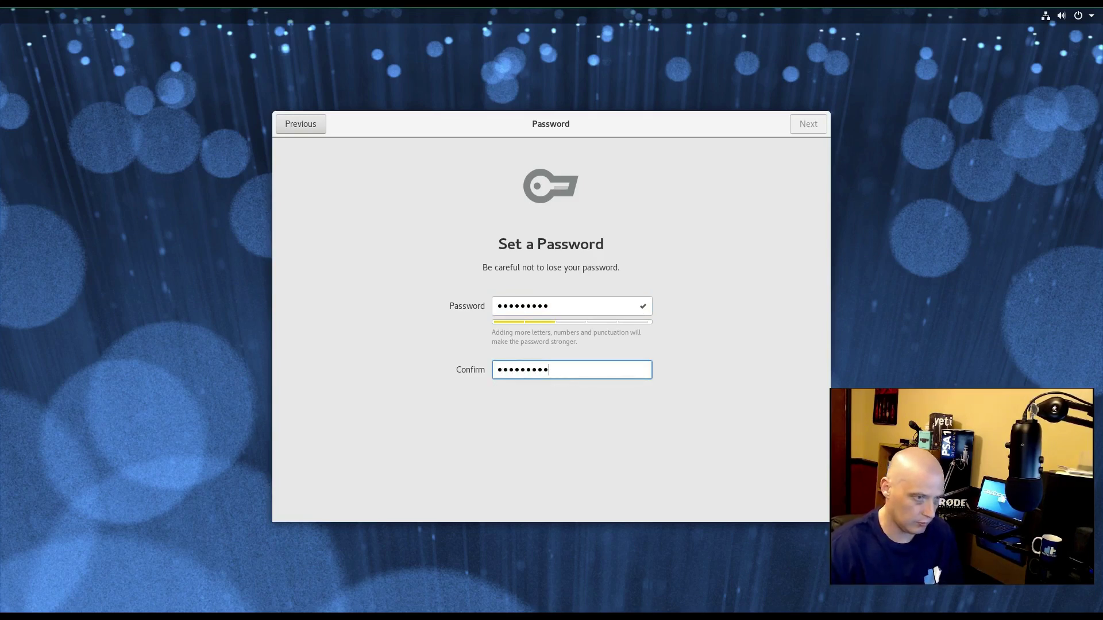
click(808, 123)
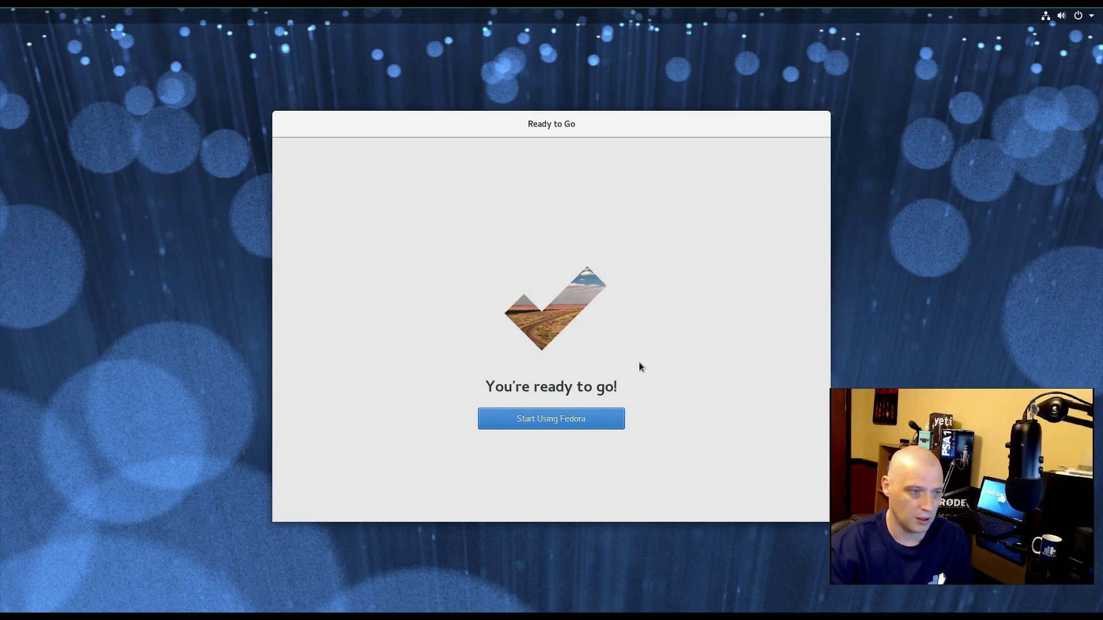
- Choose Start Using Fedora to end first-run setup and reach the login screen
click(547, 423)
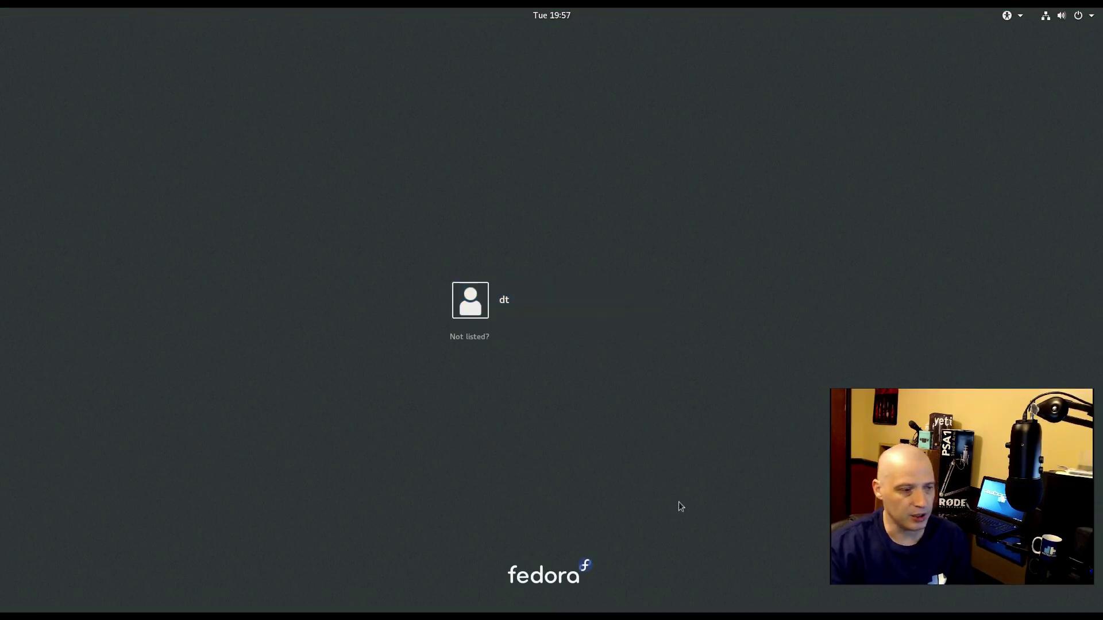
- Sign in to the new user account with its password and close the Getting Started help window
click(512, 309)
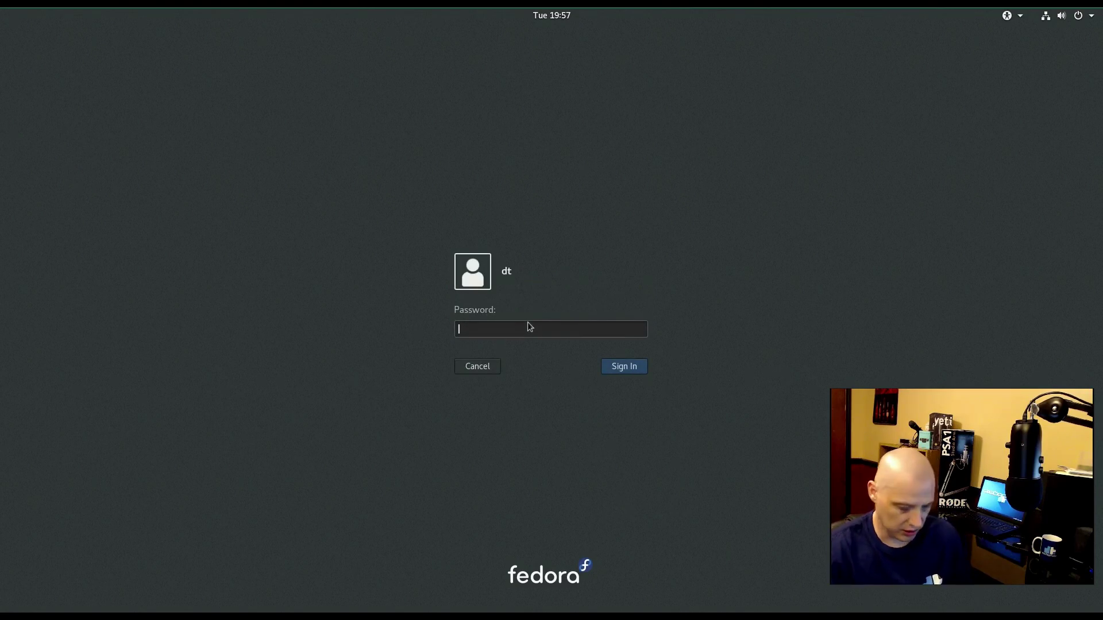
text(*********)
key(Return)
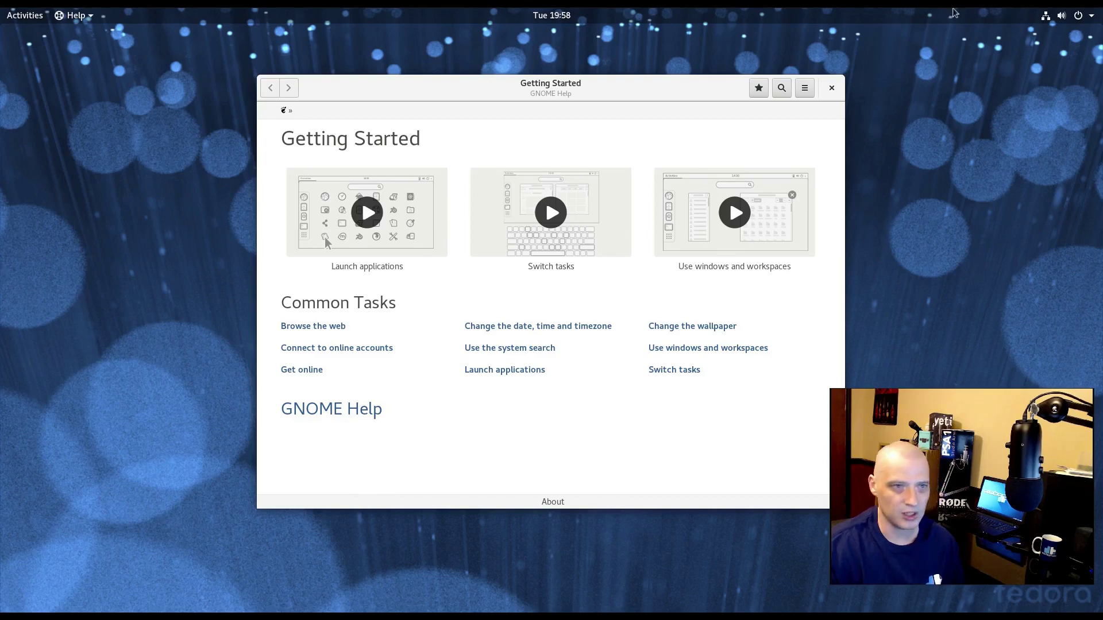
click(833, 88)
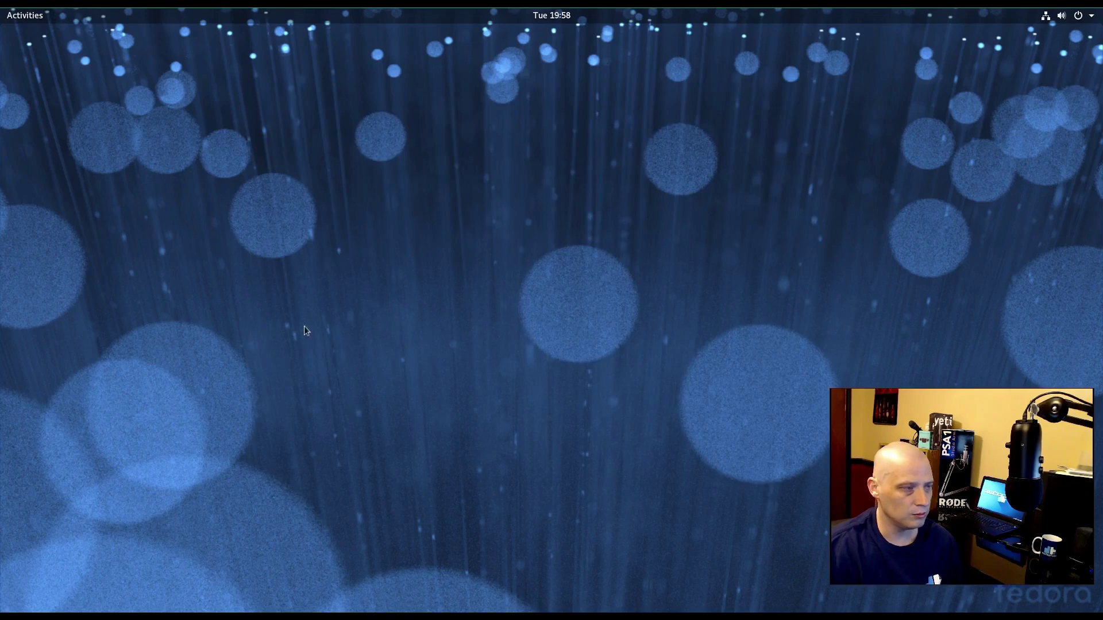
click(26, 17)
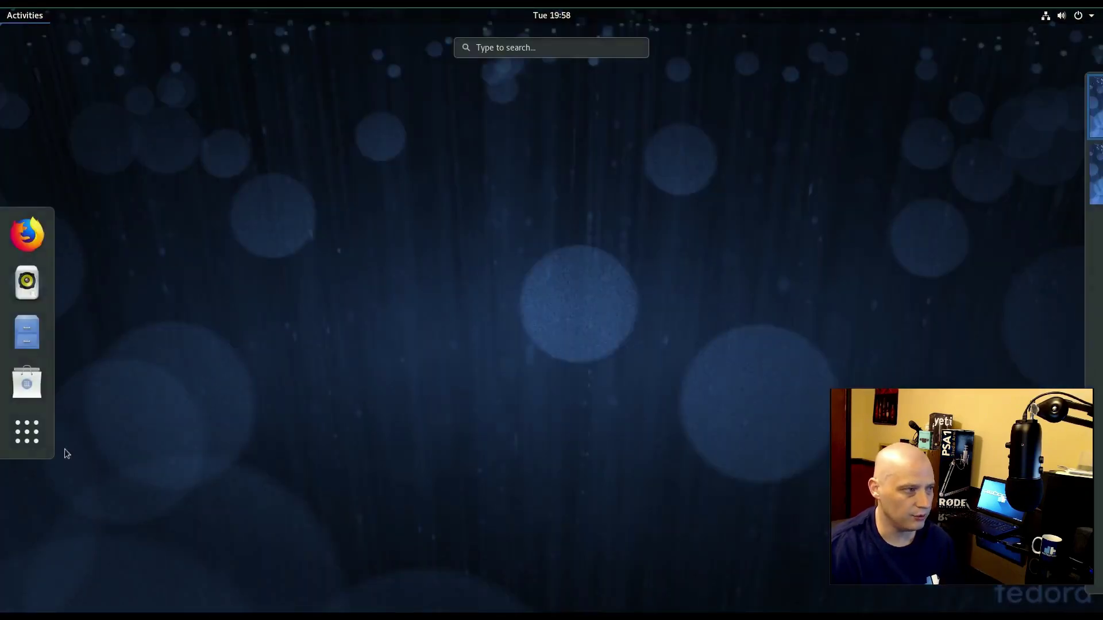
click(33, 439)
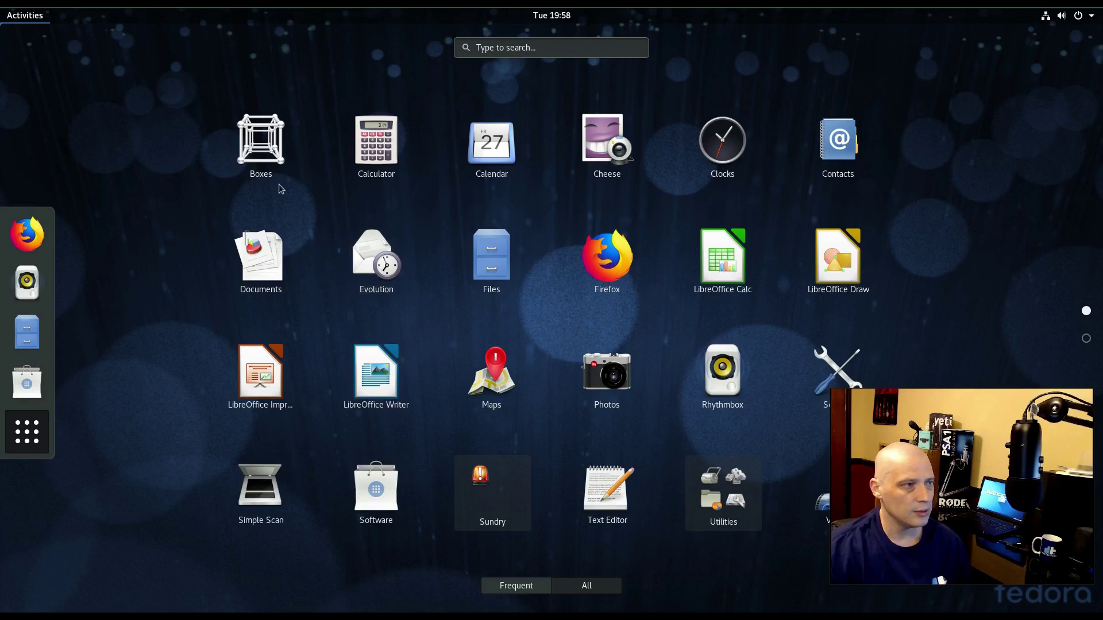
click(254, 151)
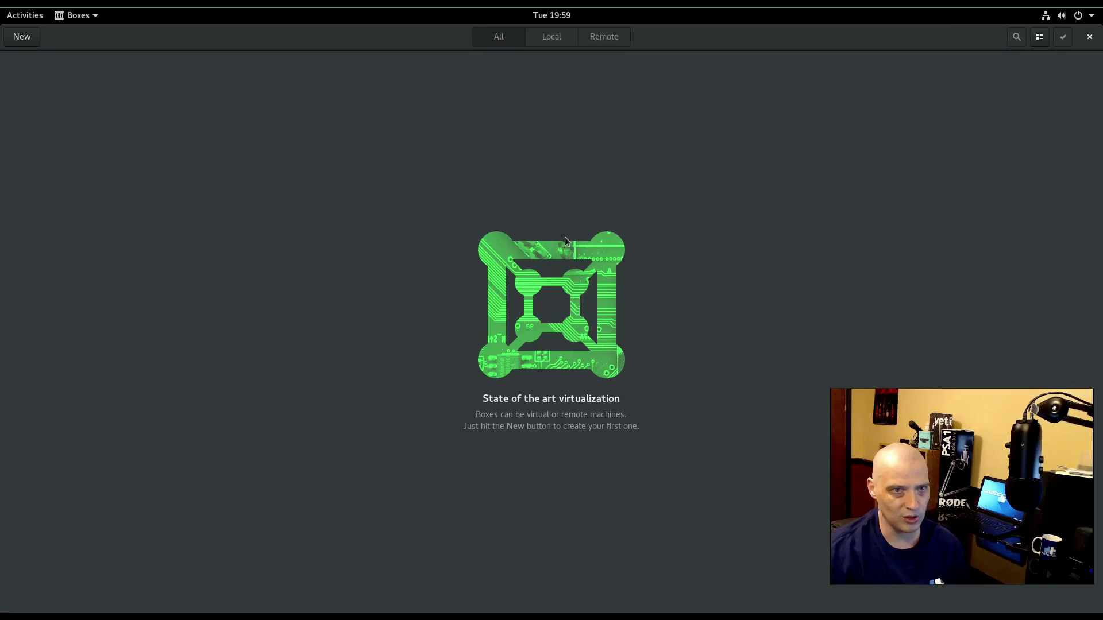
click(1091, 38)
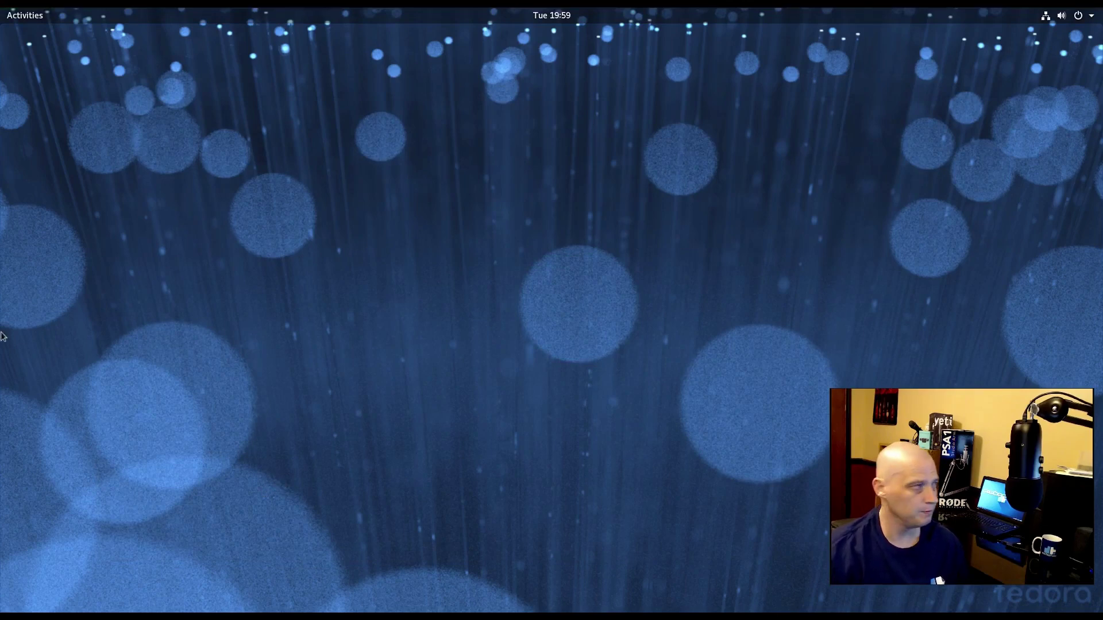
key(super+a)
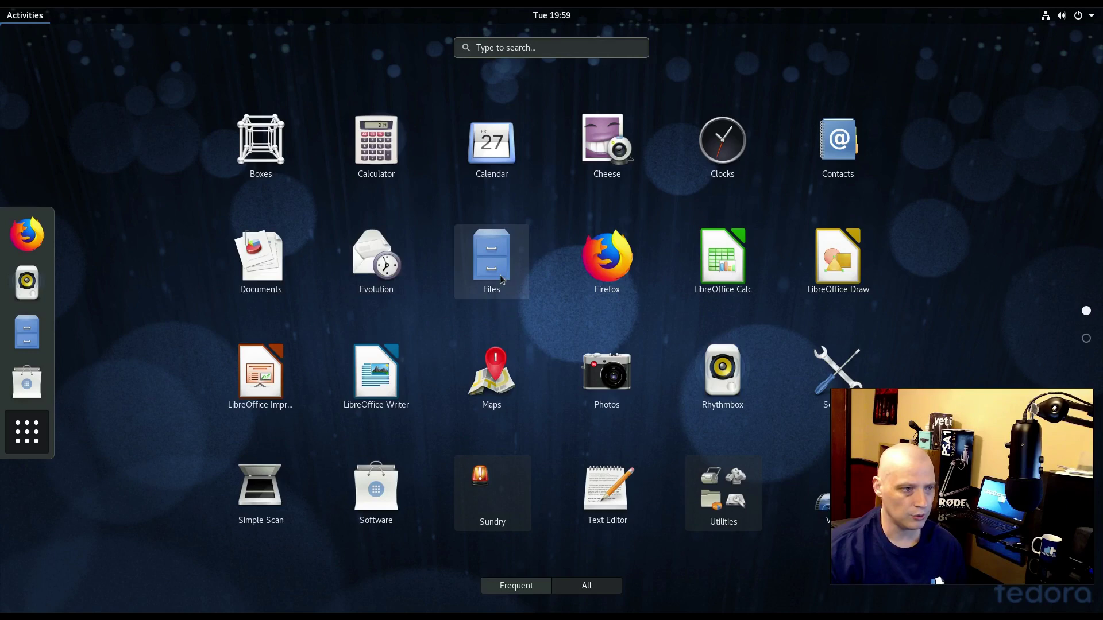
click(608, 289)
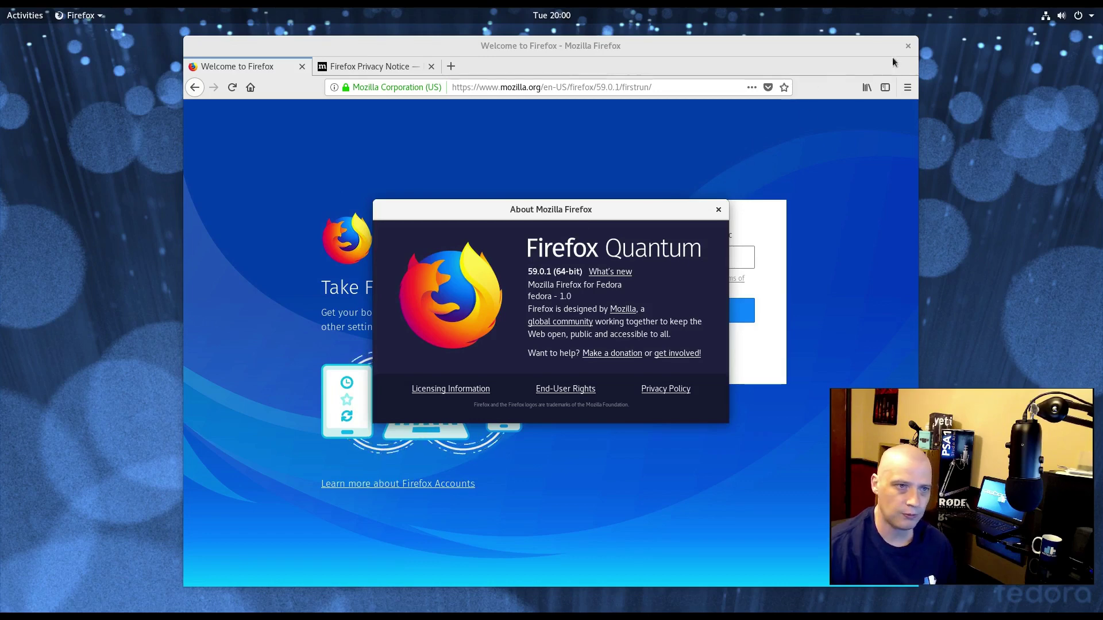
click(906, 45)
click(906, 45)
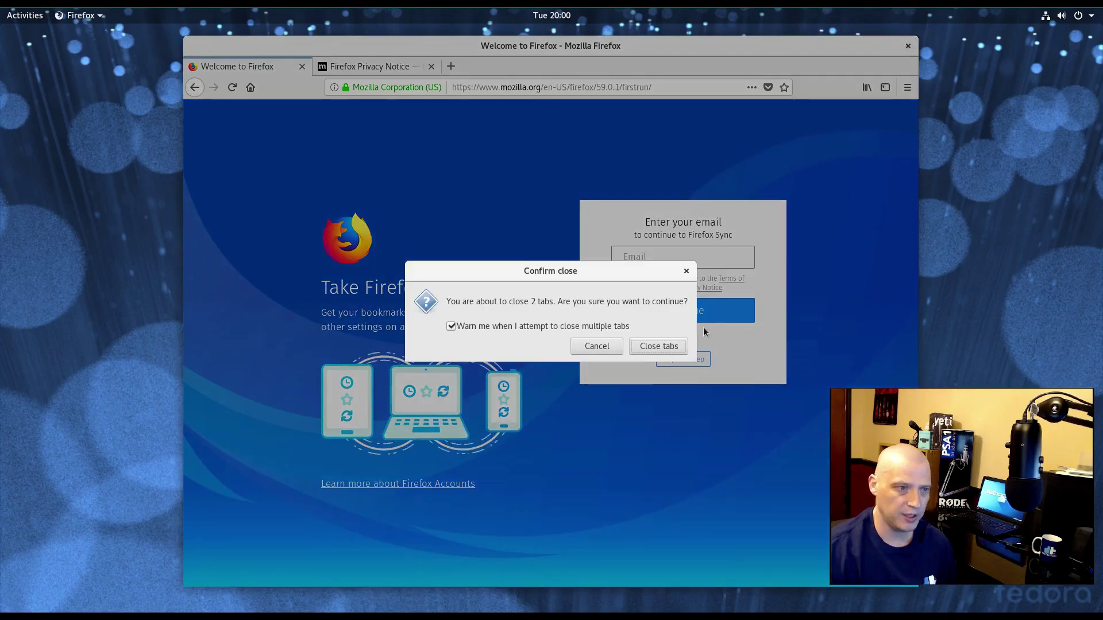
click(676, 349)
click(719, 210)
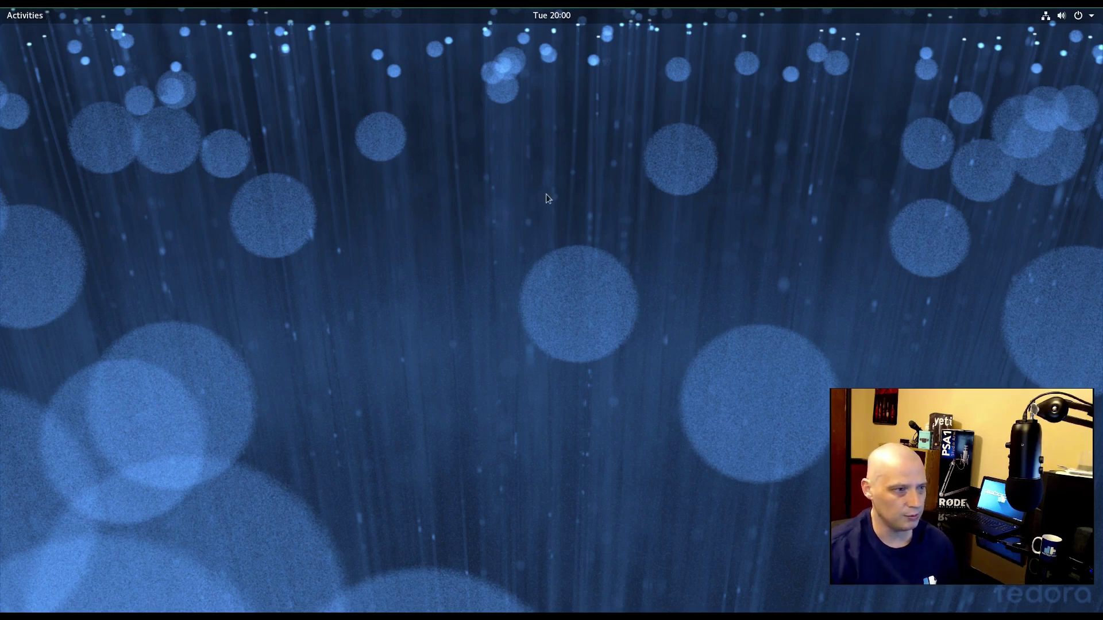
- Launch Maps from the Show Applications grid and grant it access to the computer's location
click(31, 19)
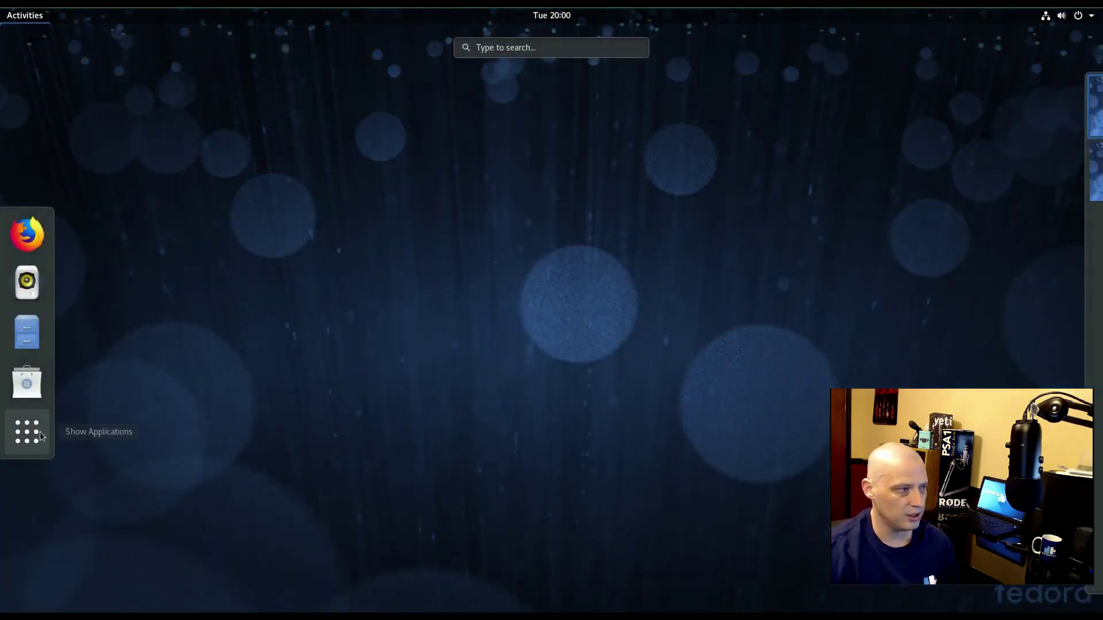
click(40, 432)
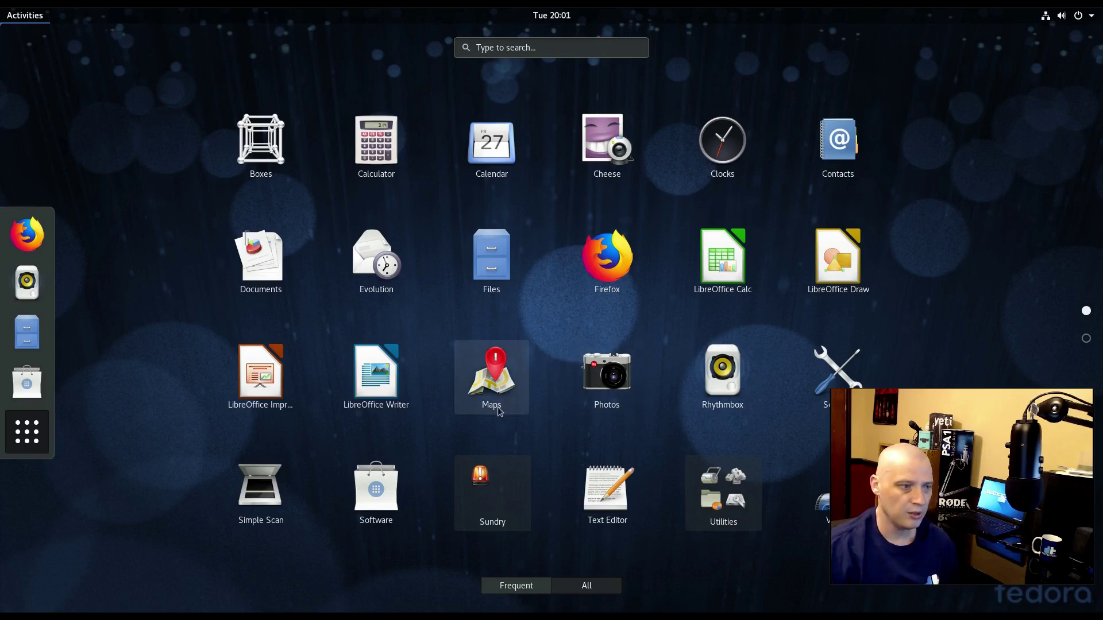
click(498, 379)
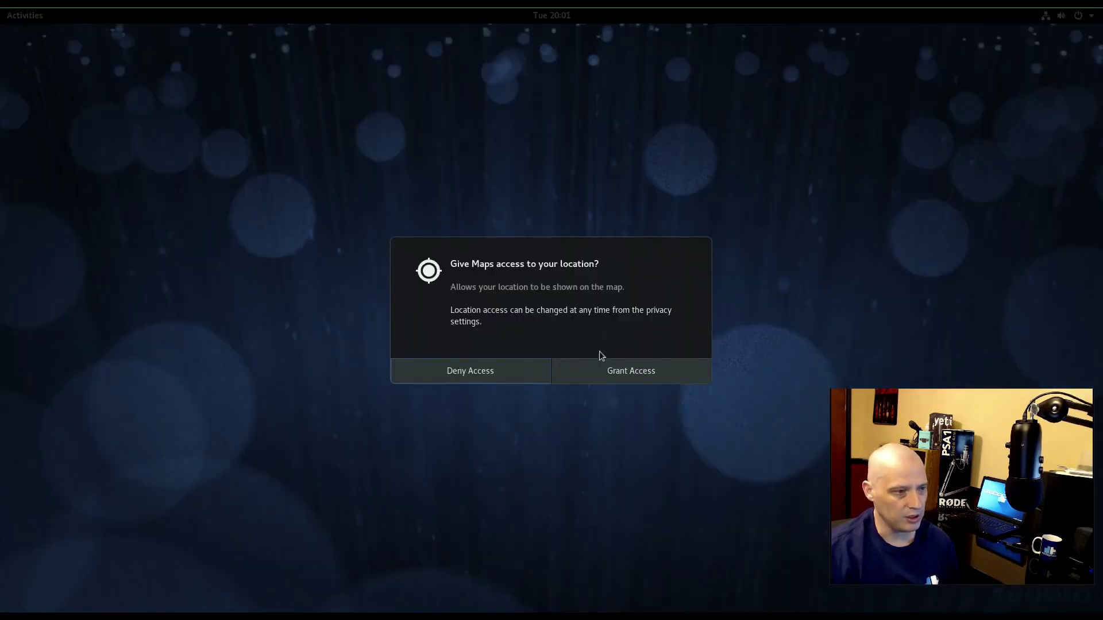
click(590, 371)
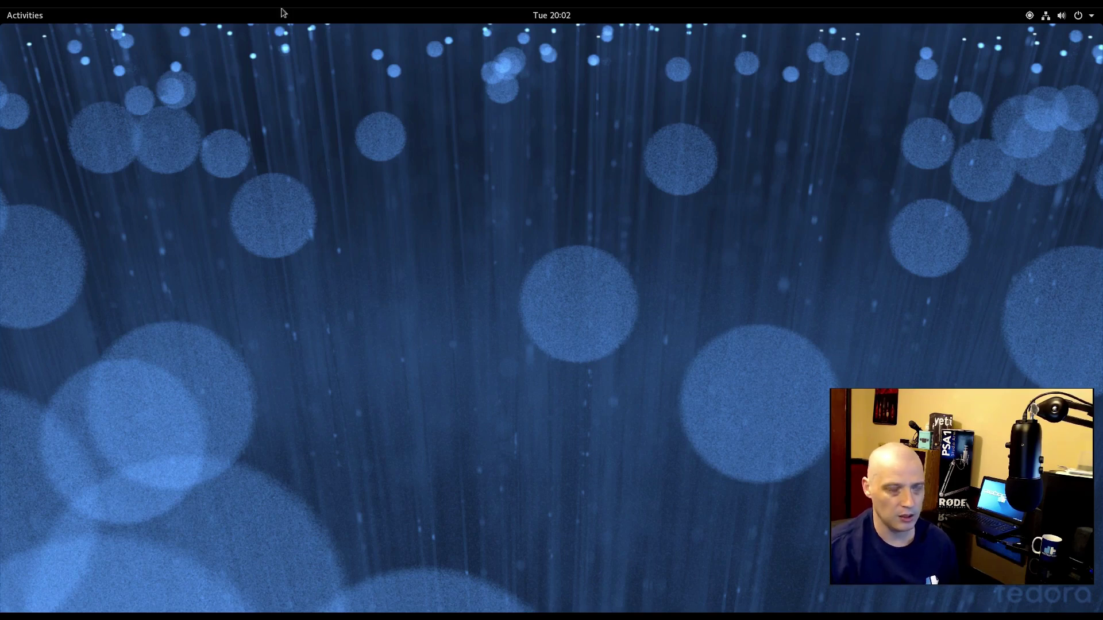
click(1028, 17)
- Dismiss the system status menu and launch an application from the Show Applications grid
click(1029, 17)
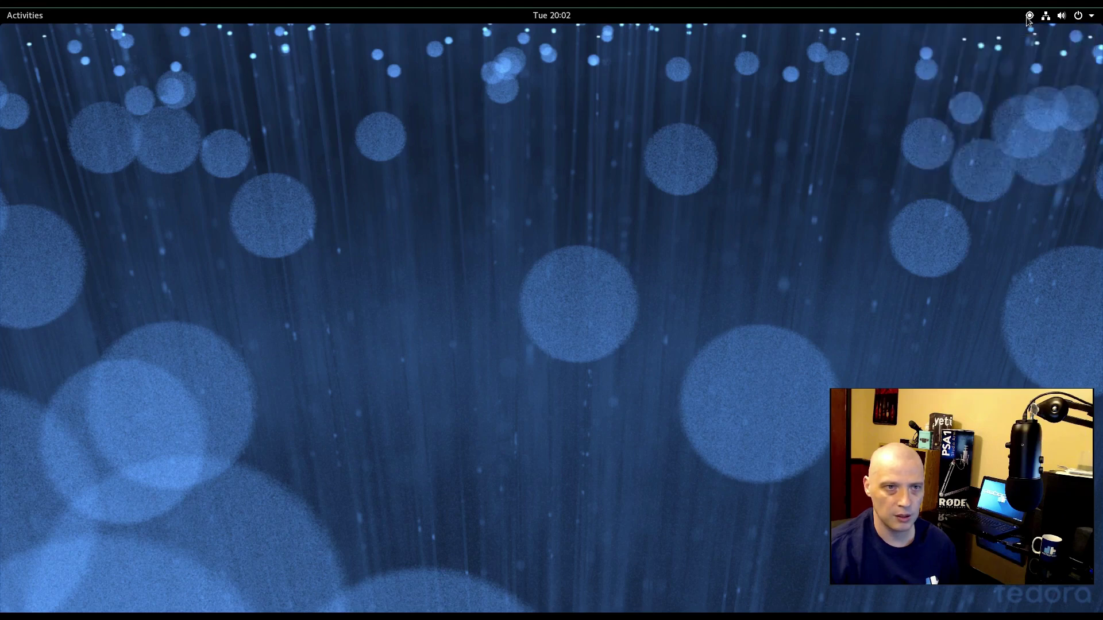
click(22, 14)
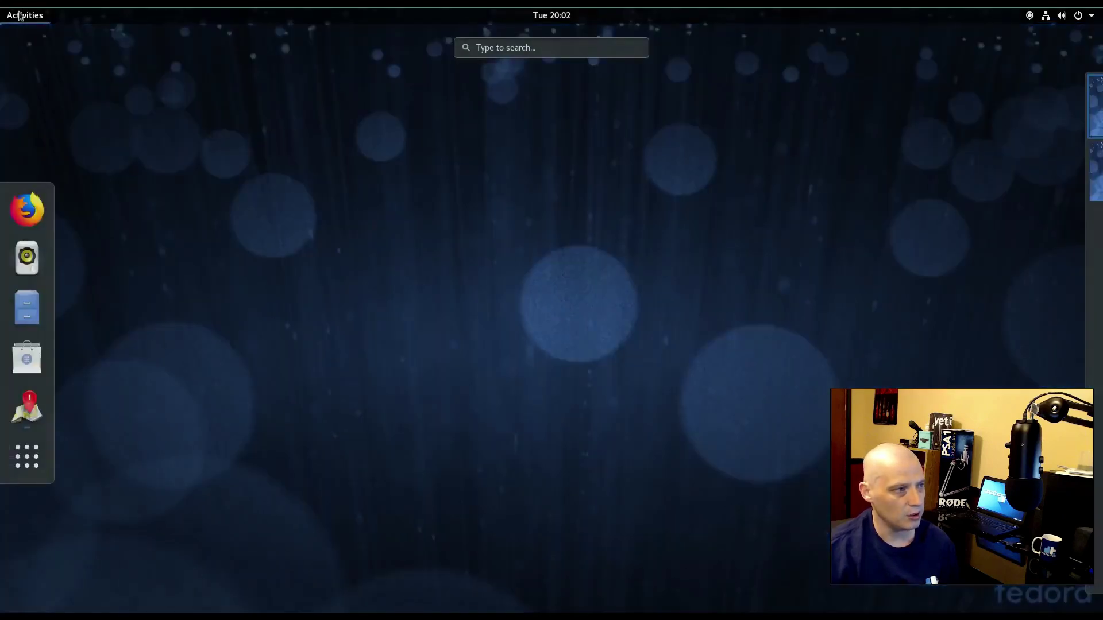
click(27, 457)
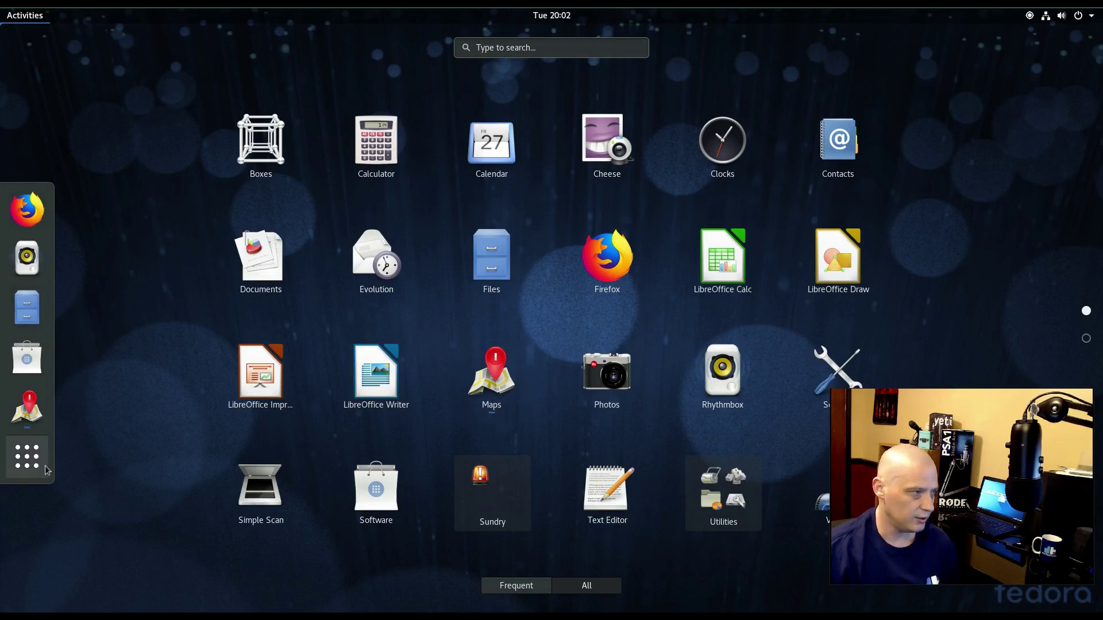
click(39, 403)
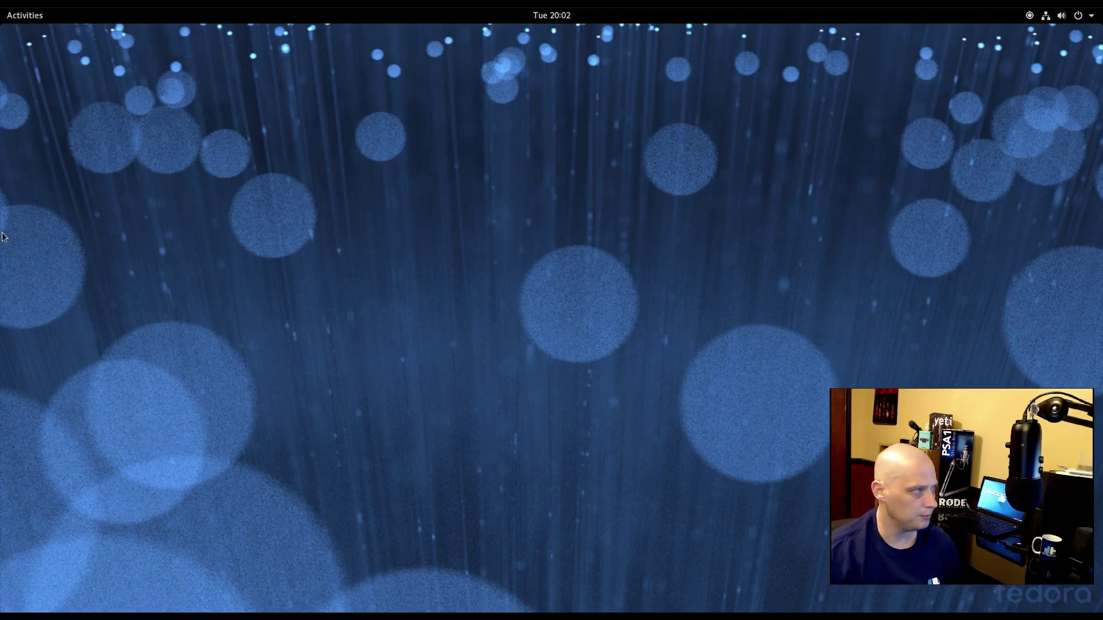
- Launch GNOME Photos from the applications grid
click(23, 14)
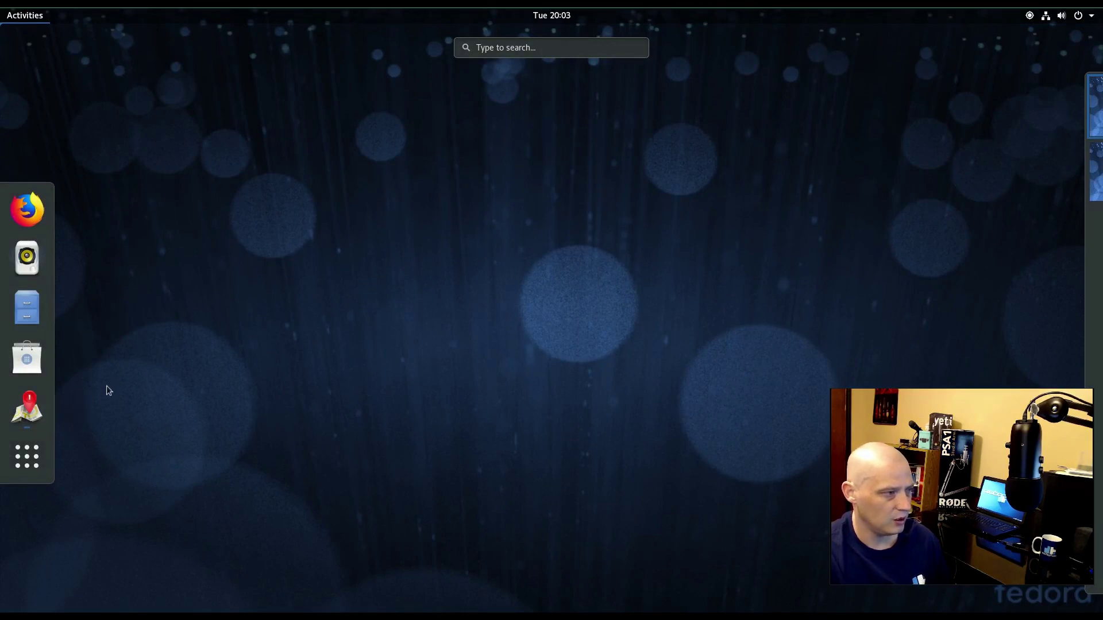
click(47, 460)
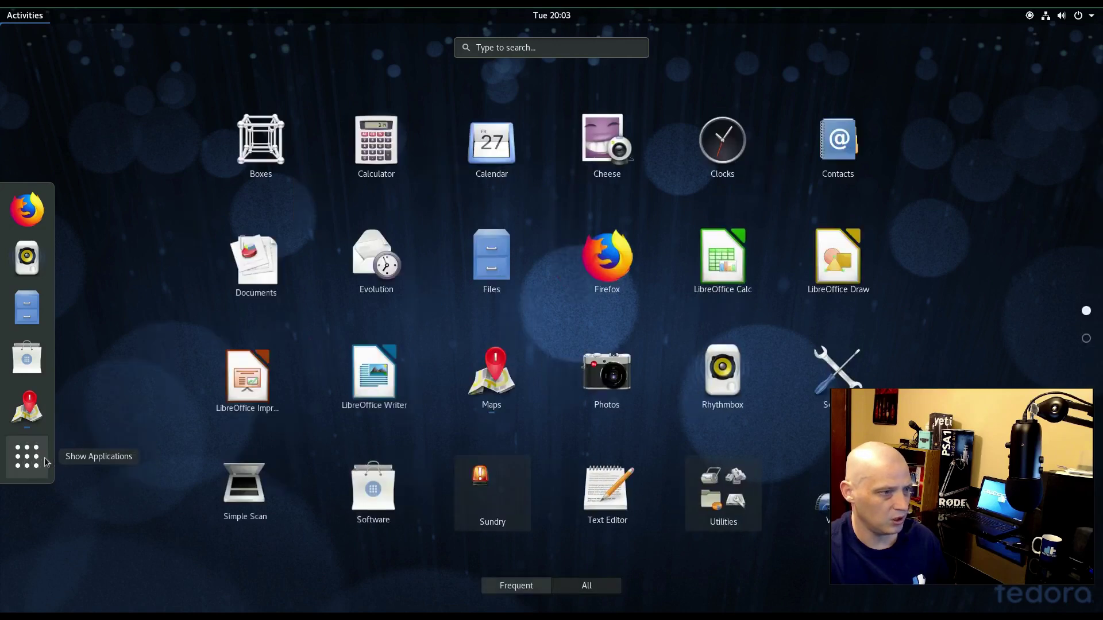
click(615, 374)
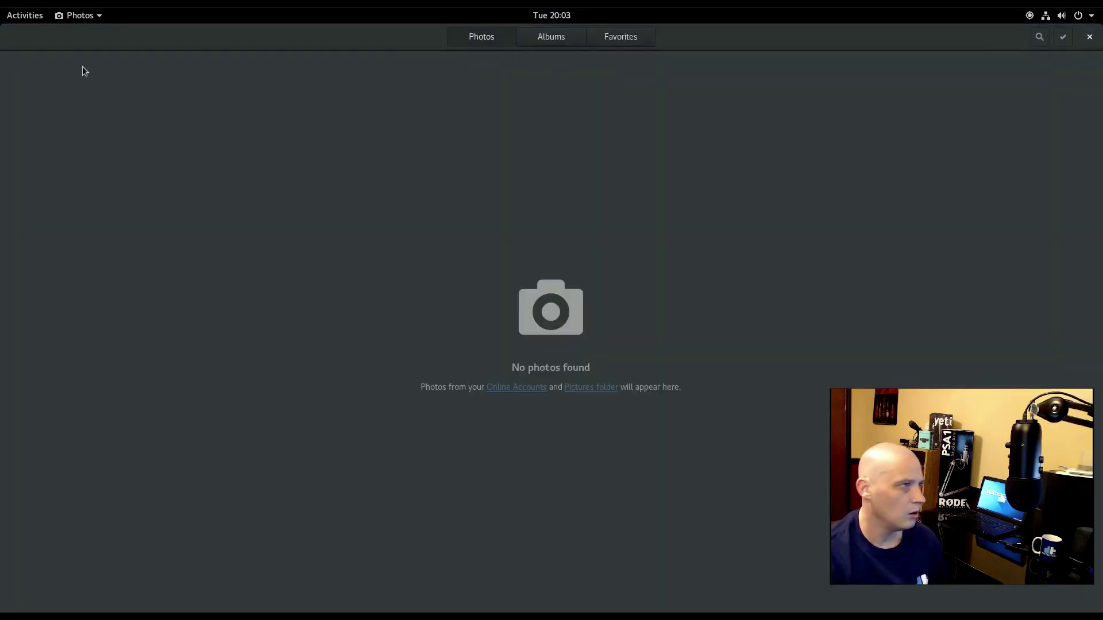
- Read the About Photos information showing version 3.28.0, then close Photos
click(87, 16)
click(120, 124)
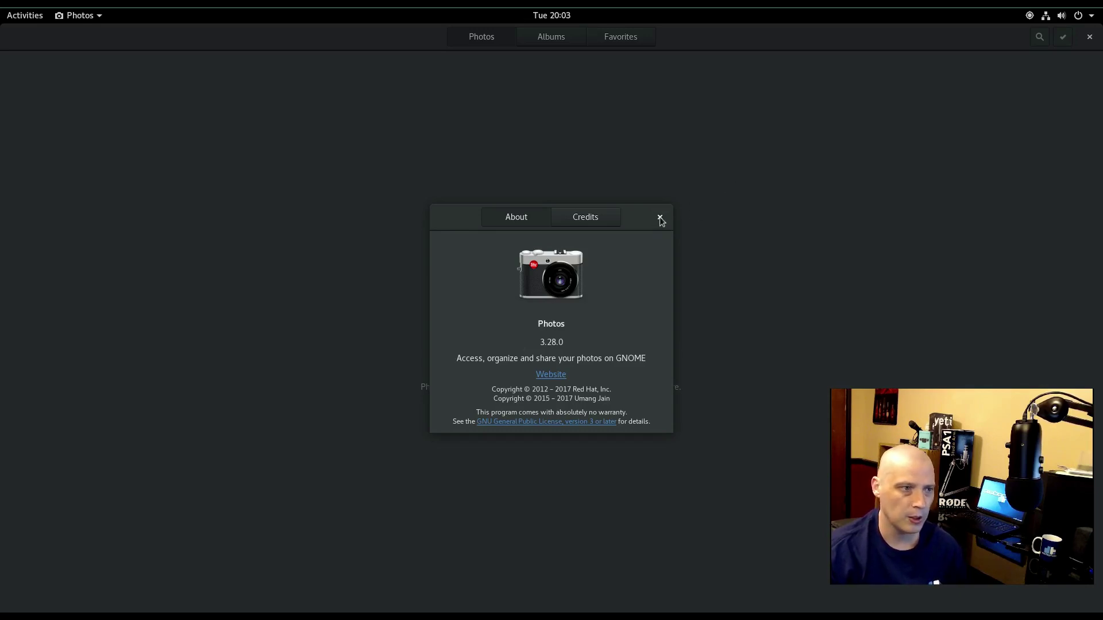
click(660, 218)
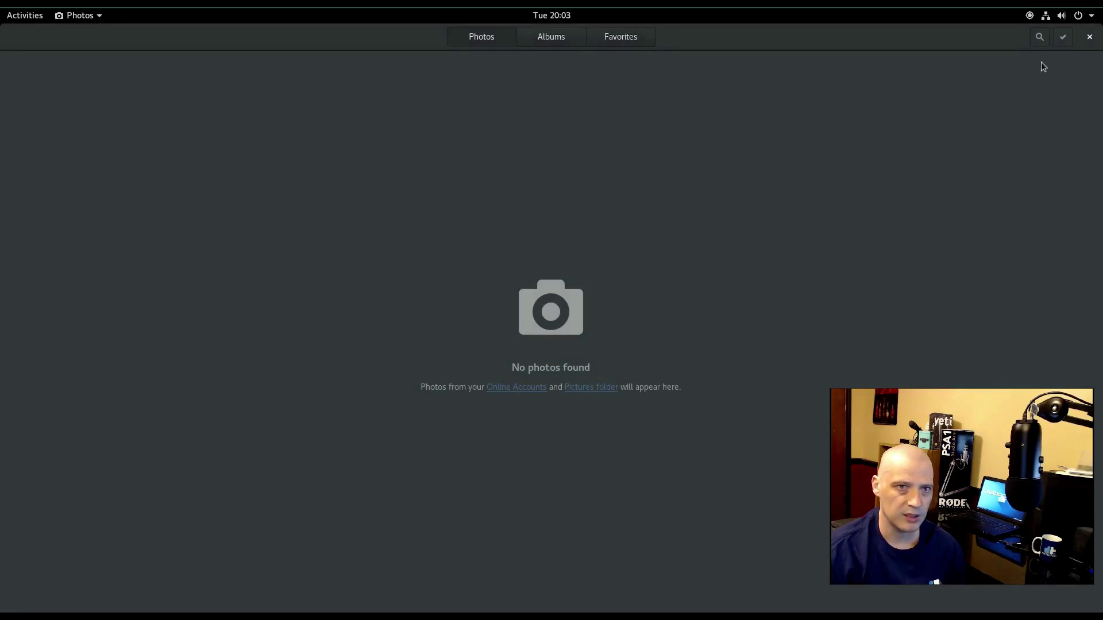
click(1090, 38)
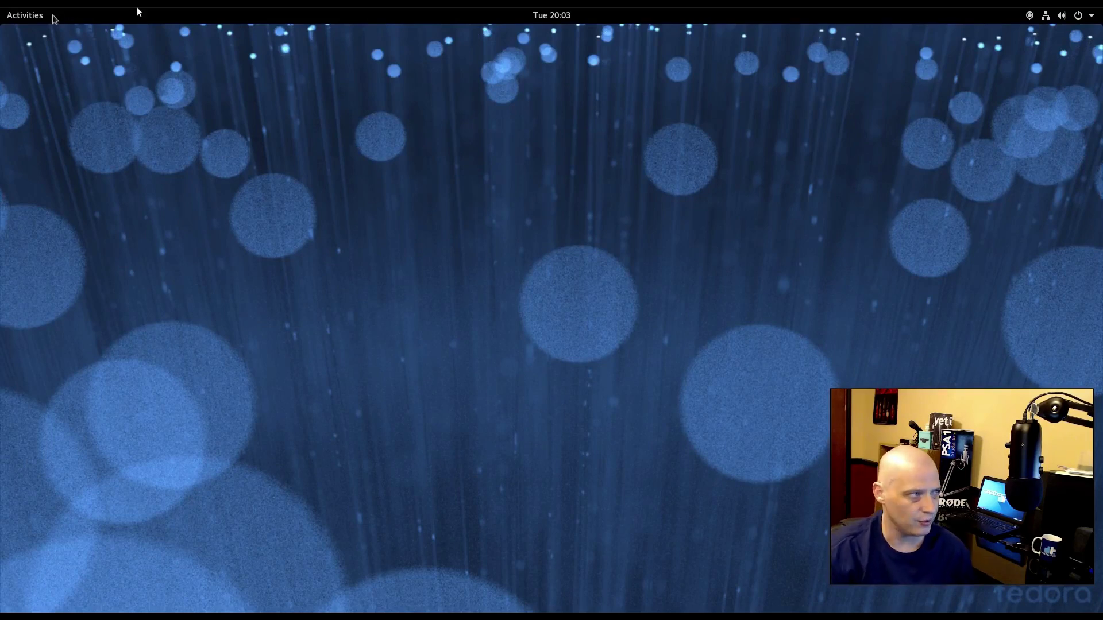
click(3, 16)
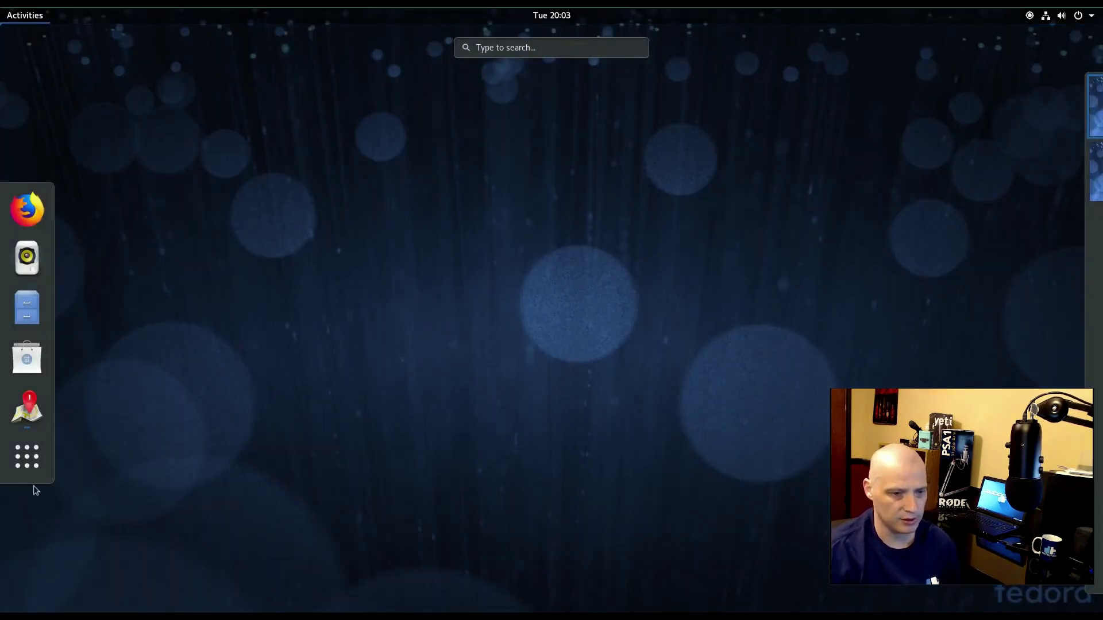
click(36, 457)
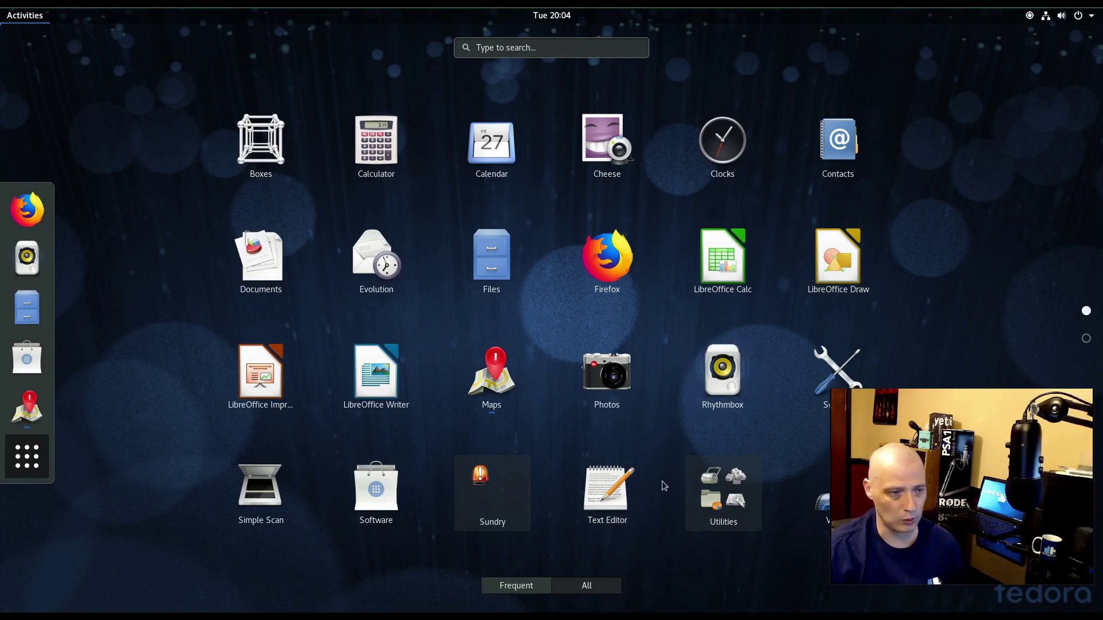
click(728, 399)
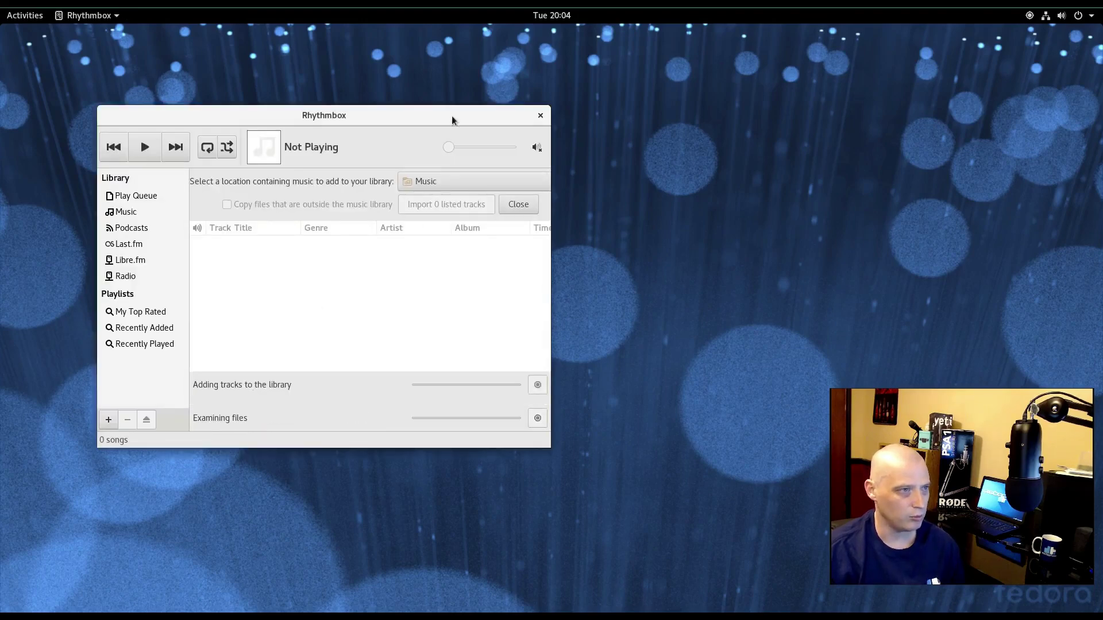
drag(456, 113, 568, 114)
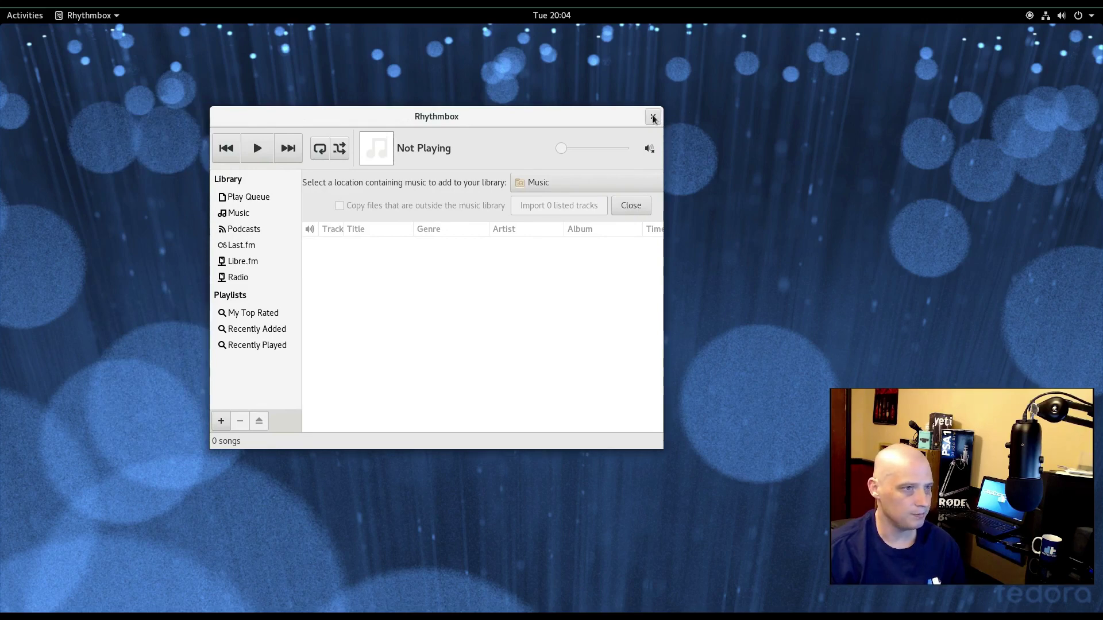
click(654, 118)
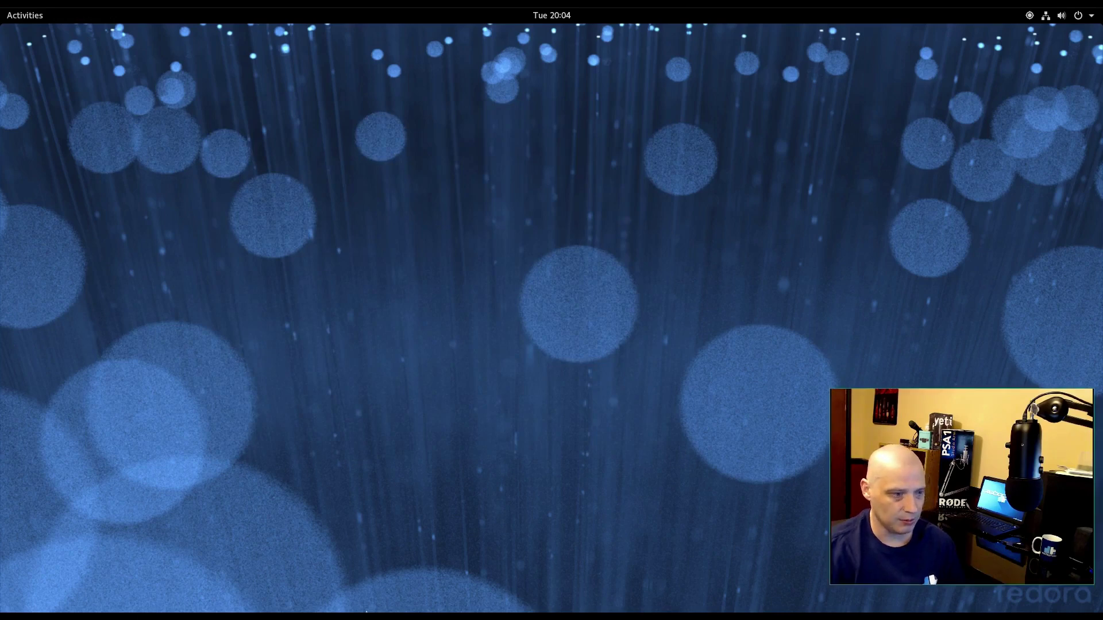
- Browse the application grid pages and open the Sundry folder containing Problem Reporting
click(19, 13)
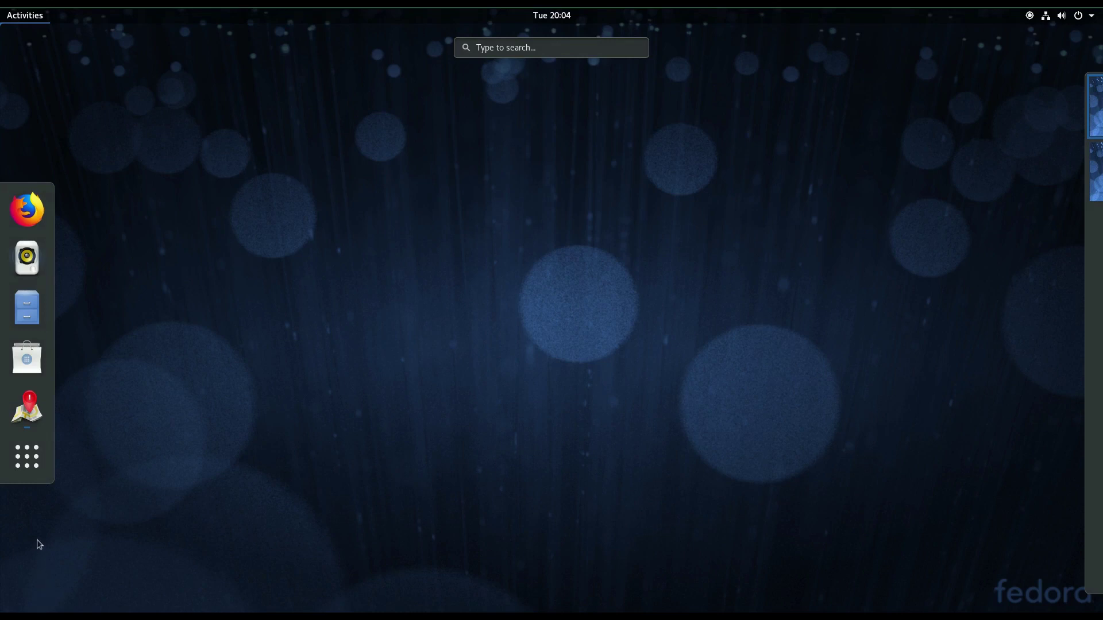
click(27, 458)
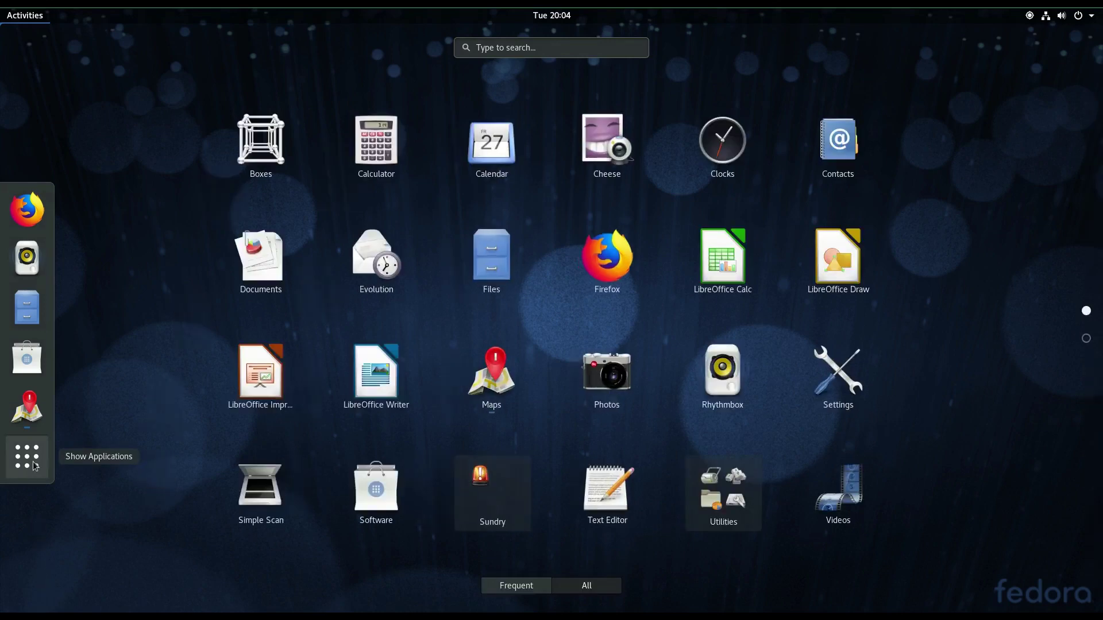
scroll(953, 270, down, 1)
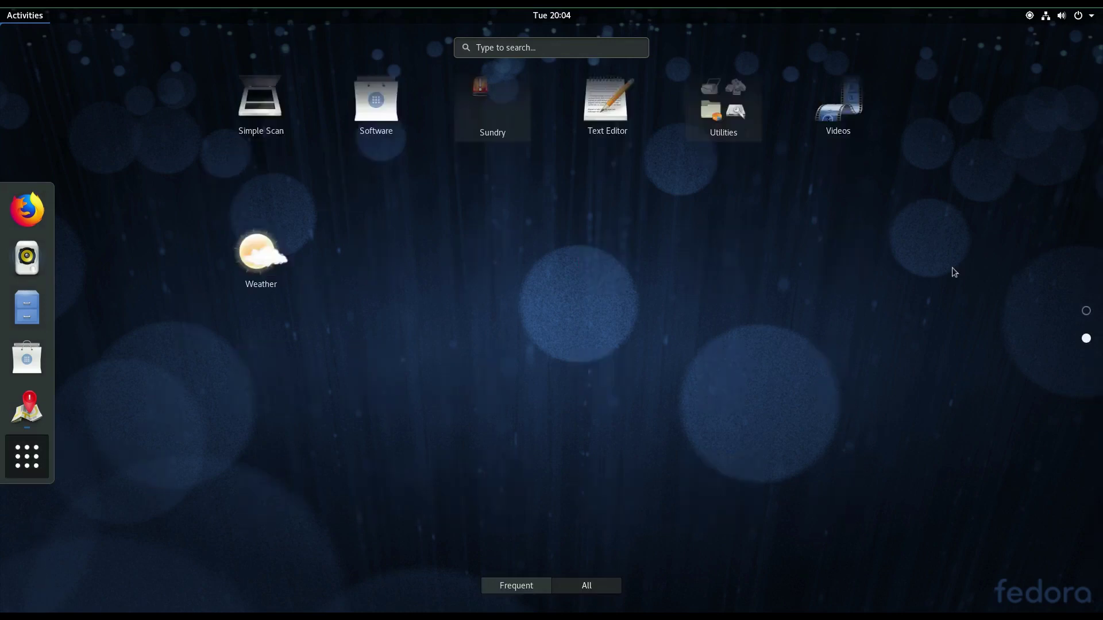
scroll(891, 282, up, 1)
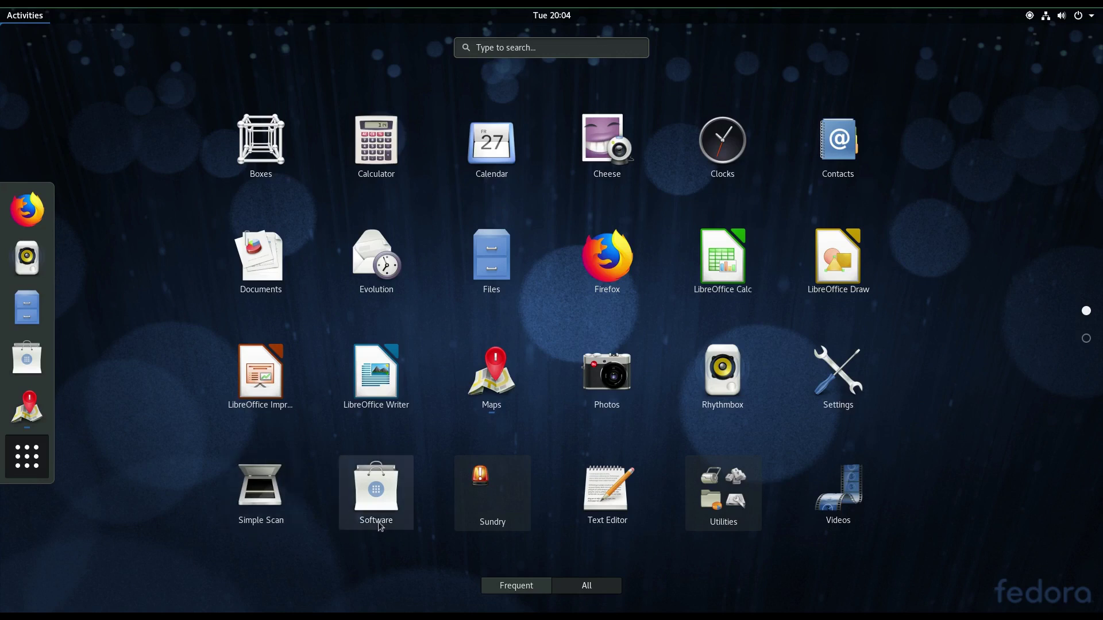
click(524, 474)
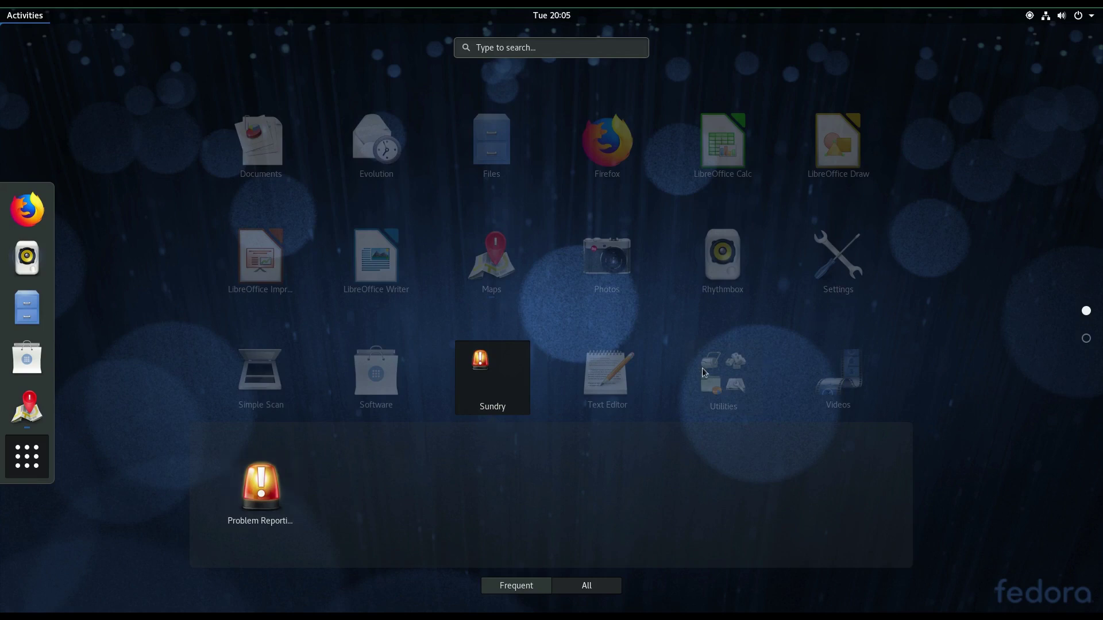
- Close the Sundry folder and start System Monitor from the Utilities folder
click(630, 387)
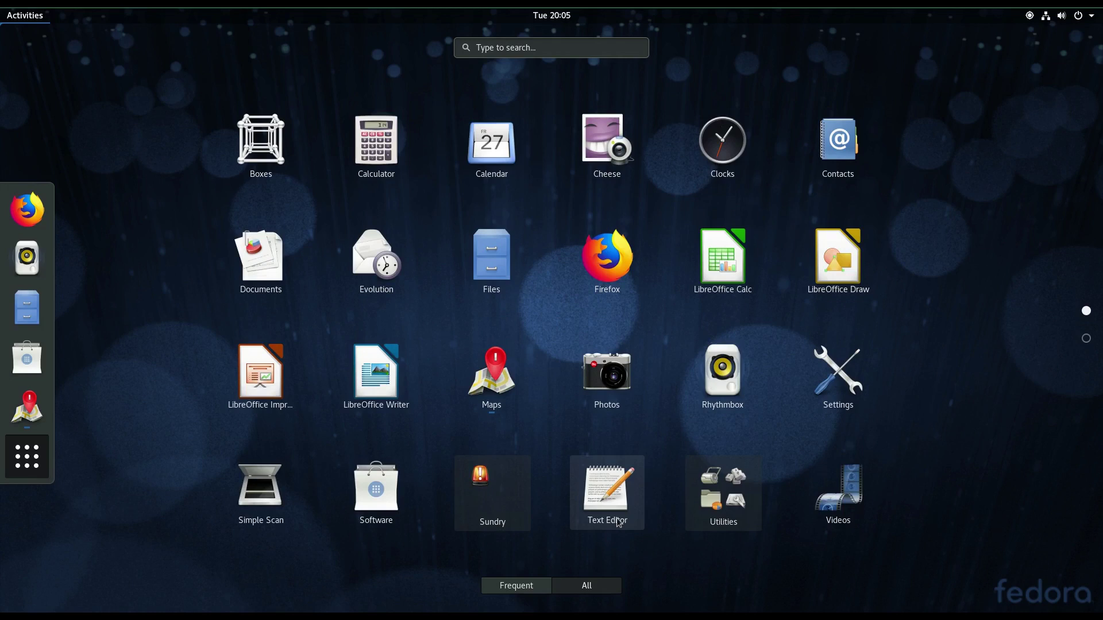
click(740, 514)
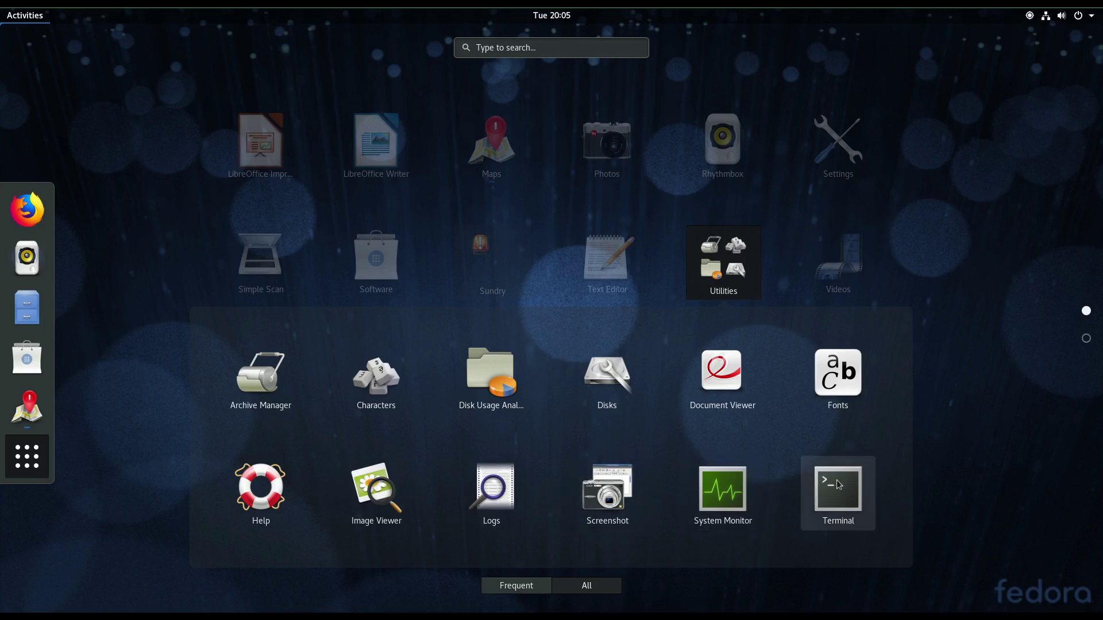
click(742, 501)
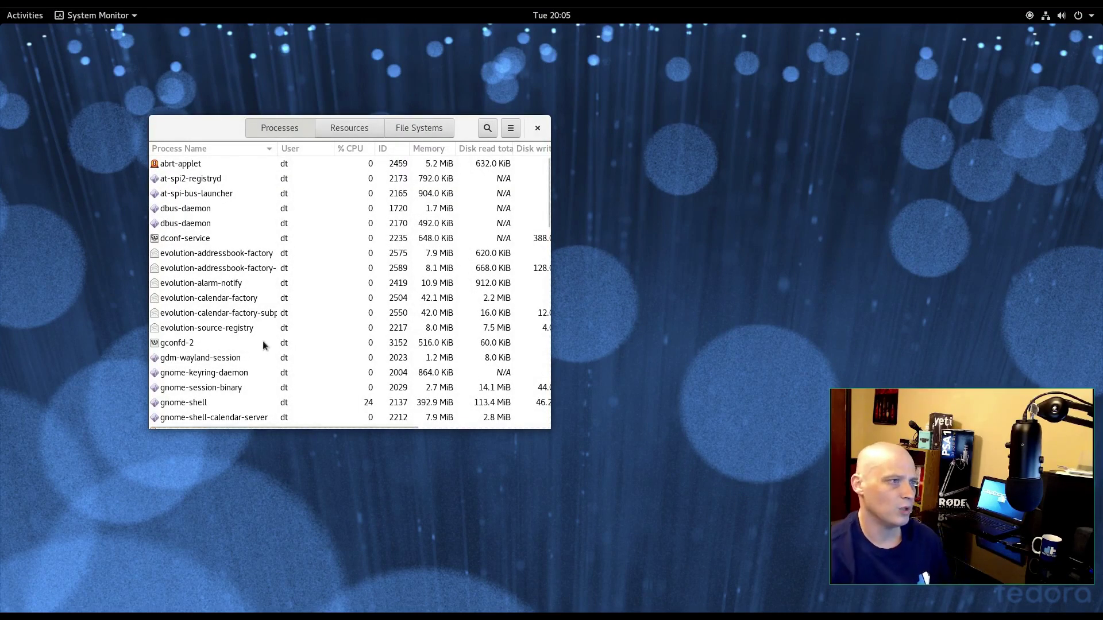
- Check the Resources graphs, then sort processes by memory, leaving gnome-shell at 393.0 MiB on top
click(339, 129)
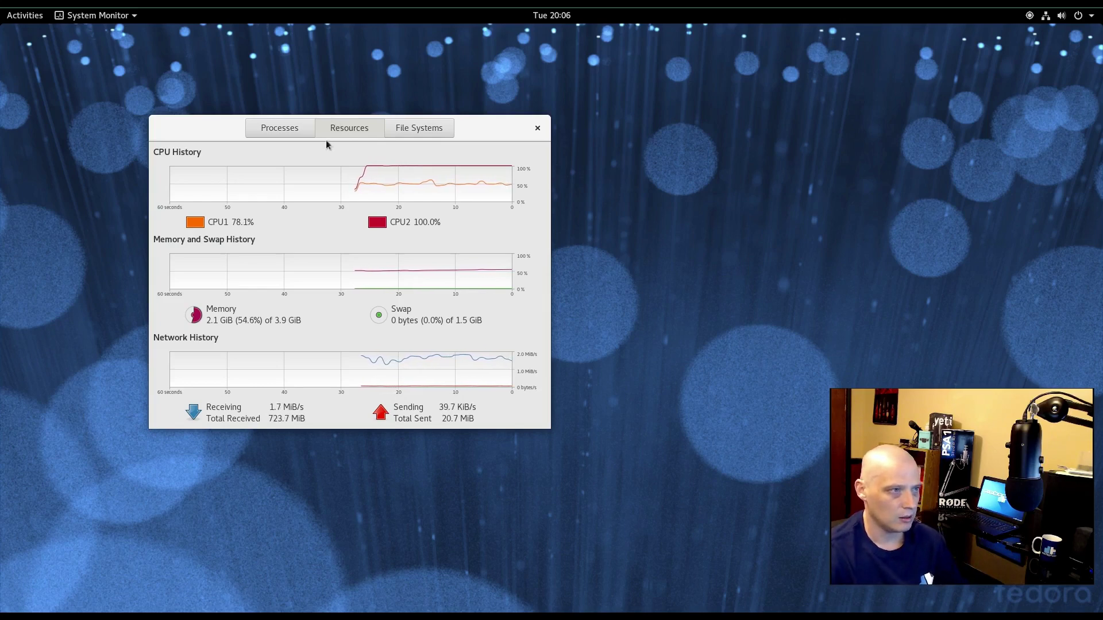
click(287, 128)
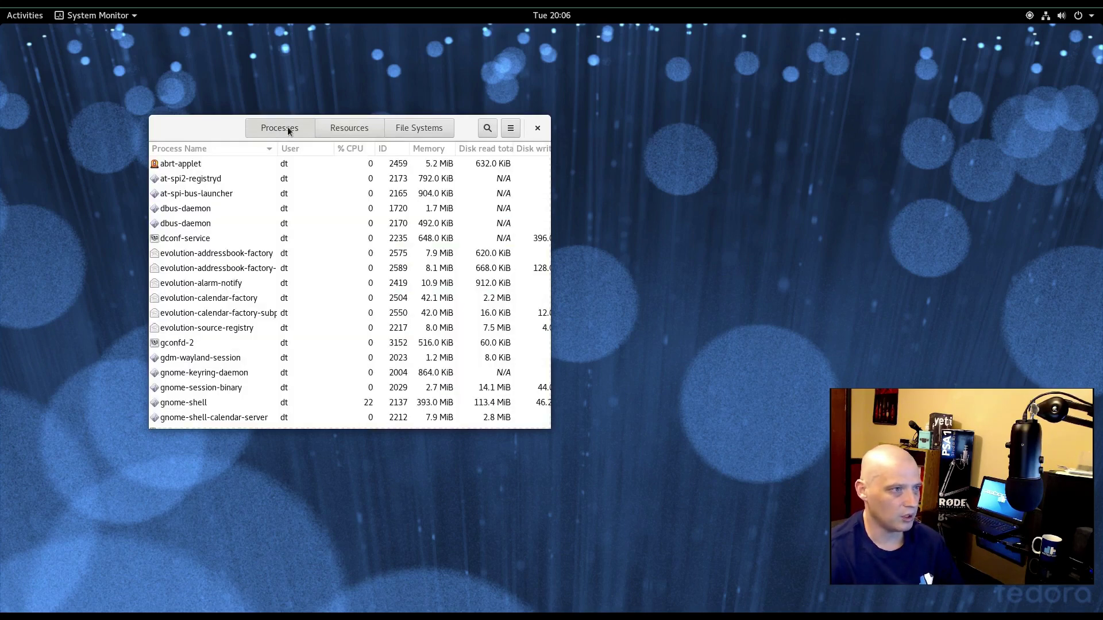
click(349, 149)
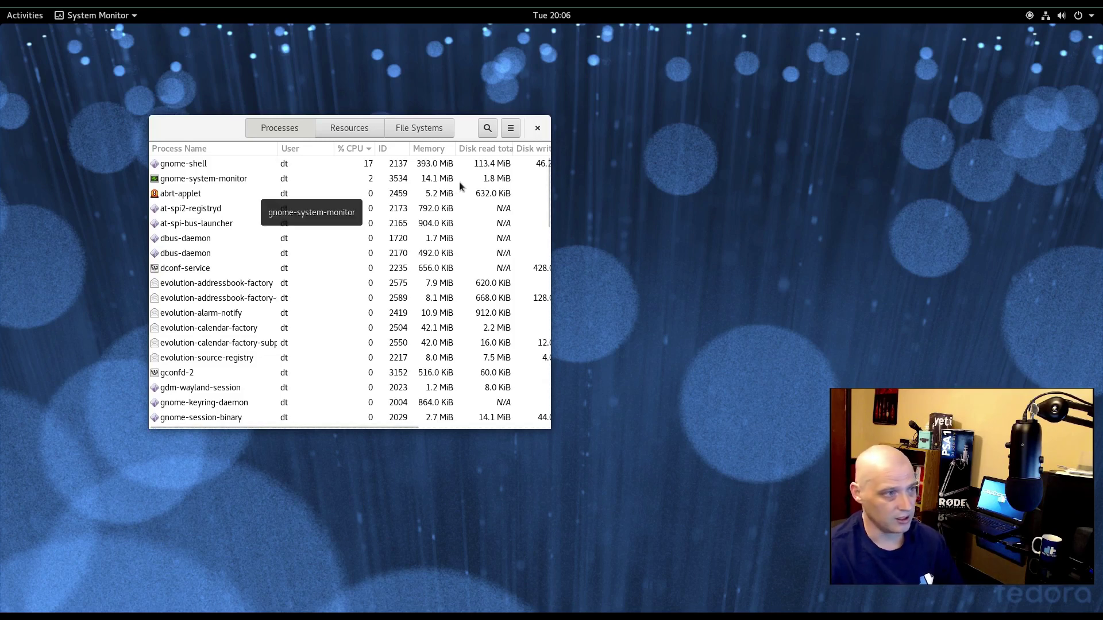
click(443, 150)
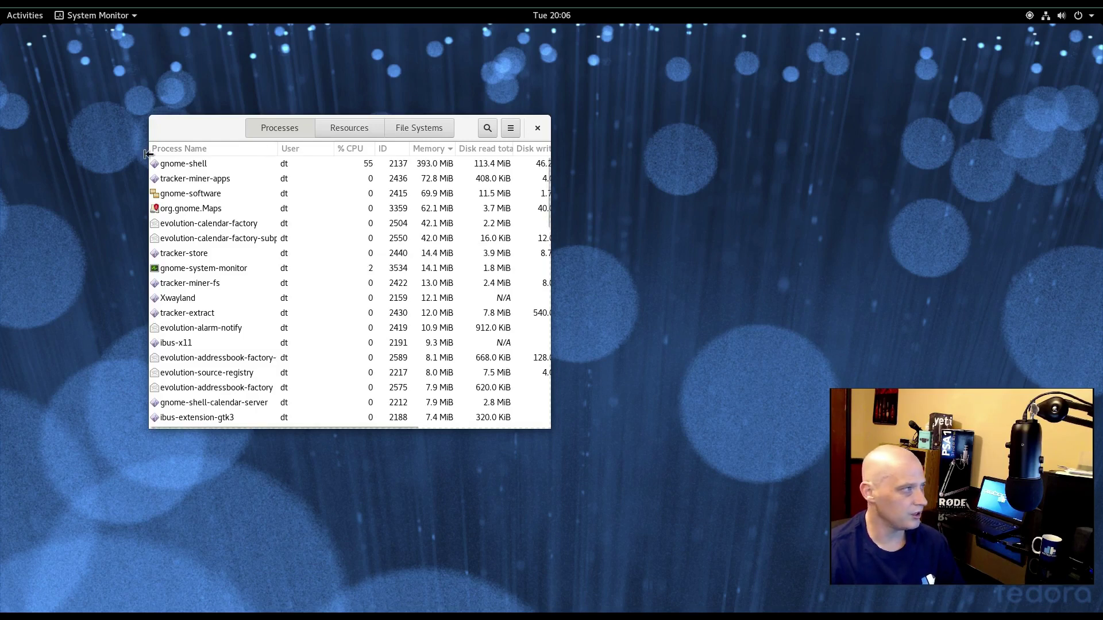
- Bring up the application grid with Super+A, scroll it, then return to the empty desktop
key(super+a)
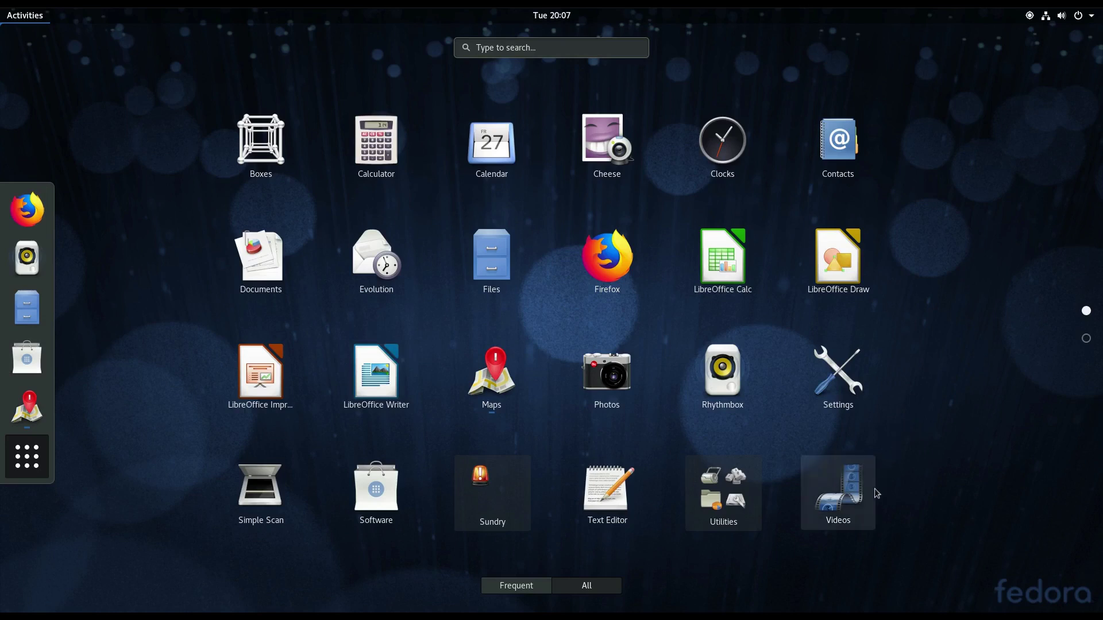
scroll(855, 507, down, 1)
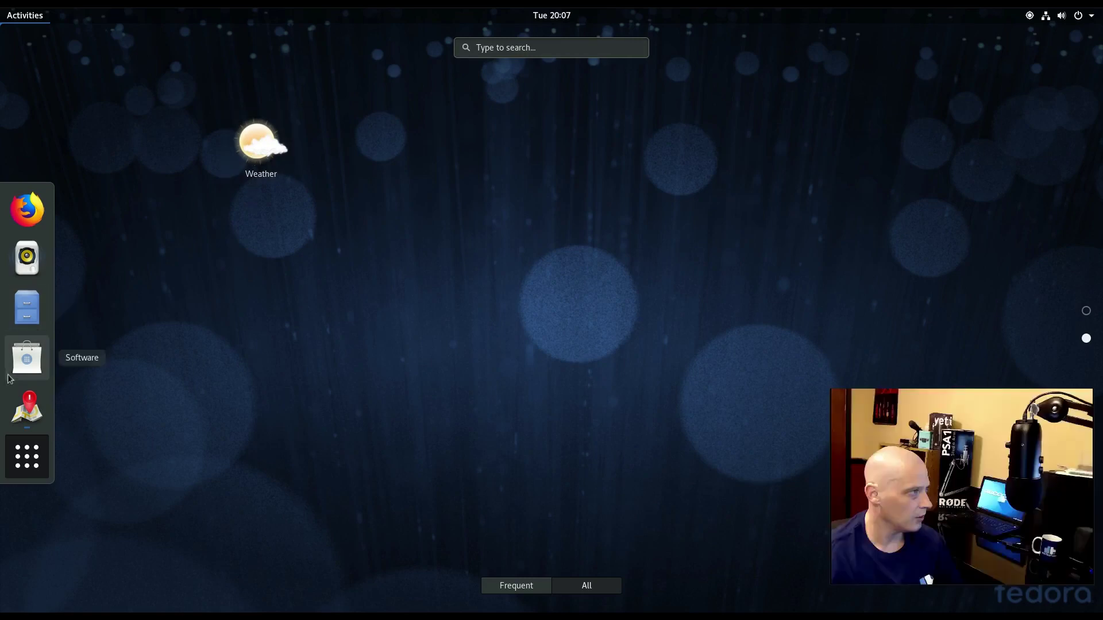
click(23, 15)
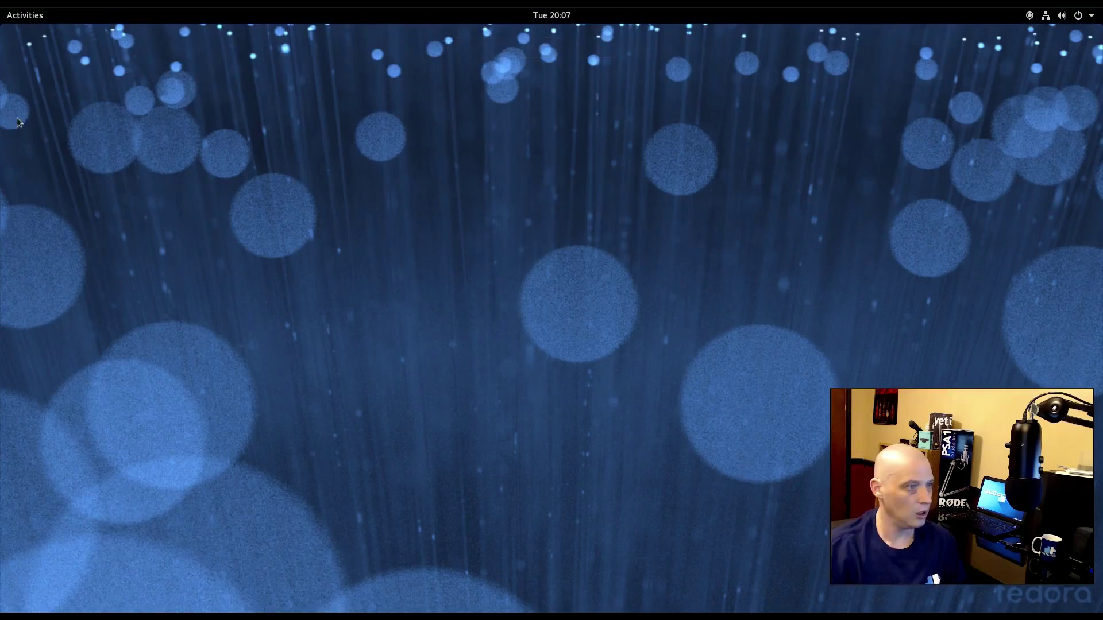
right_click(416, 319)
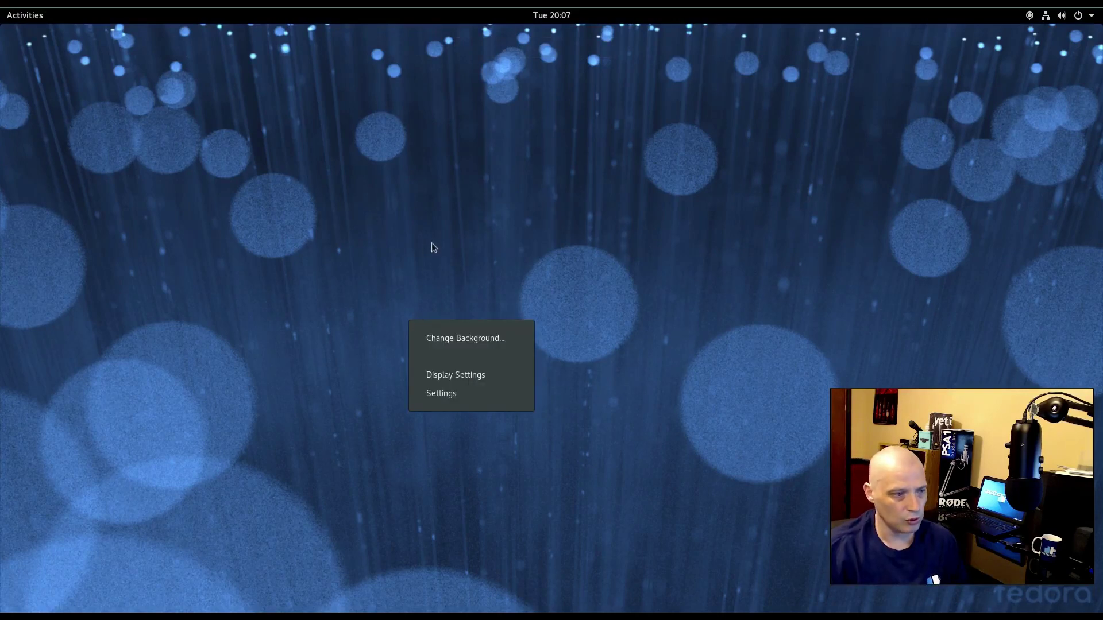
click(507, 340)
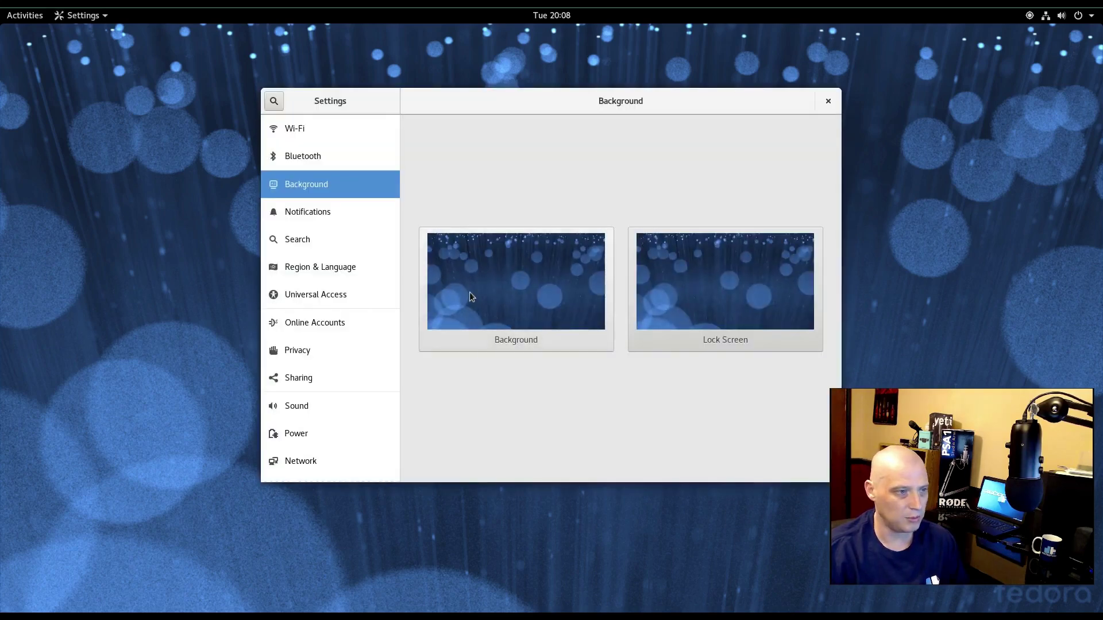
click(470, 292)
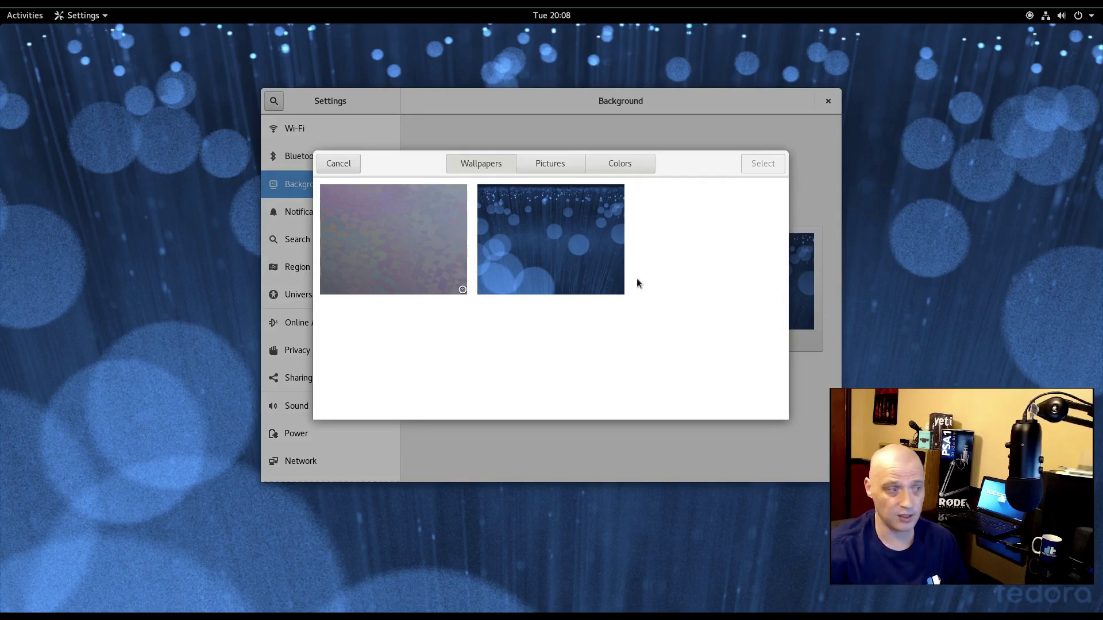
click(399, 267)
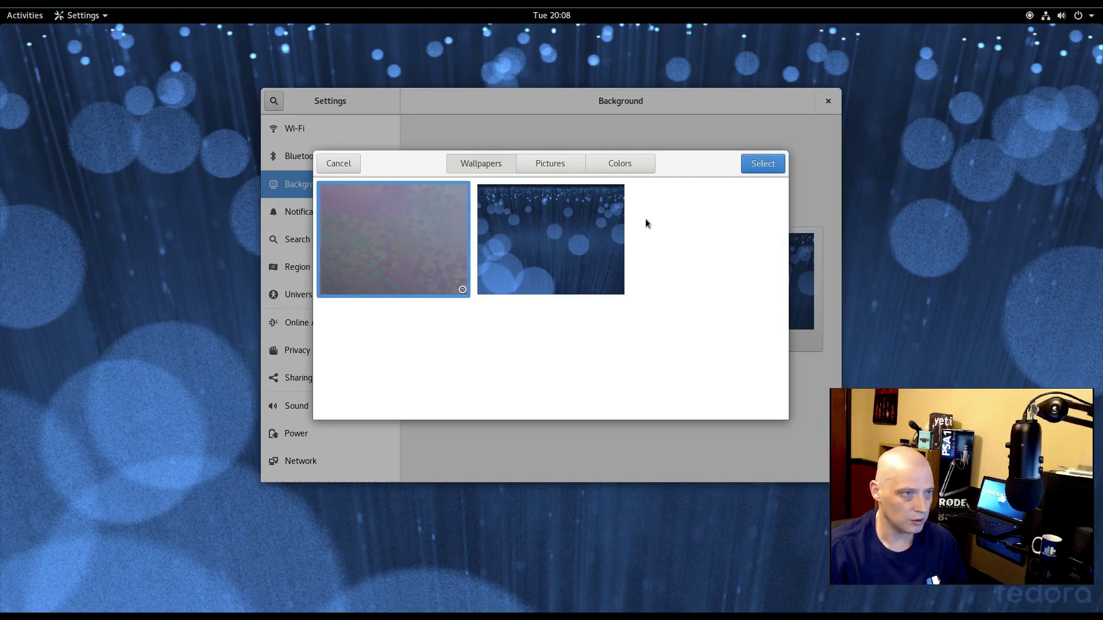
click(760, 169)
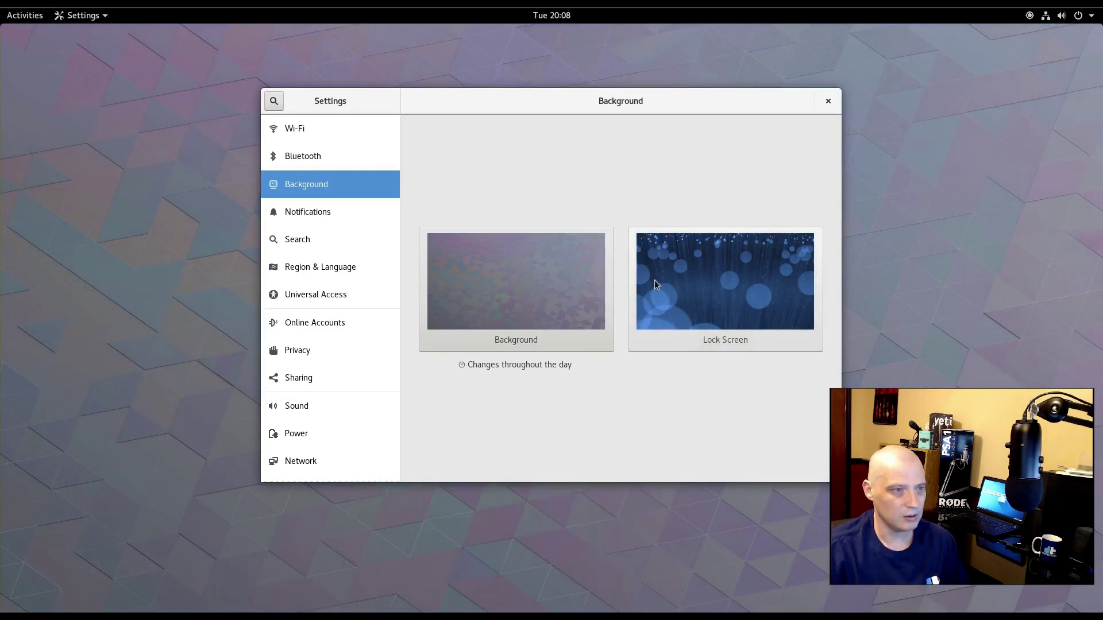
click(659, 256)
click(600, 269)
click(780, 166)
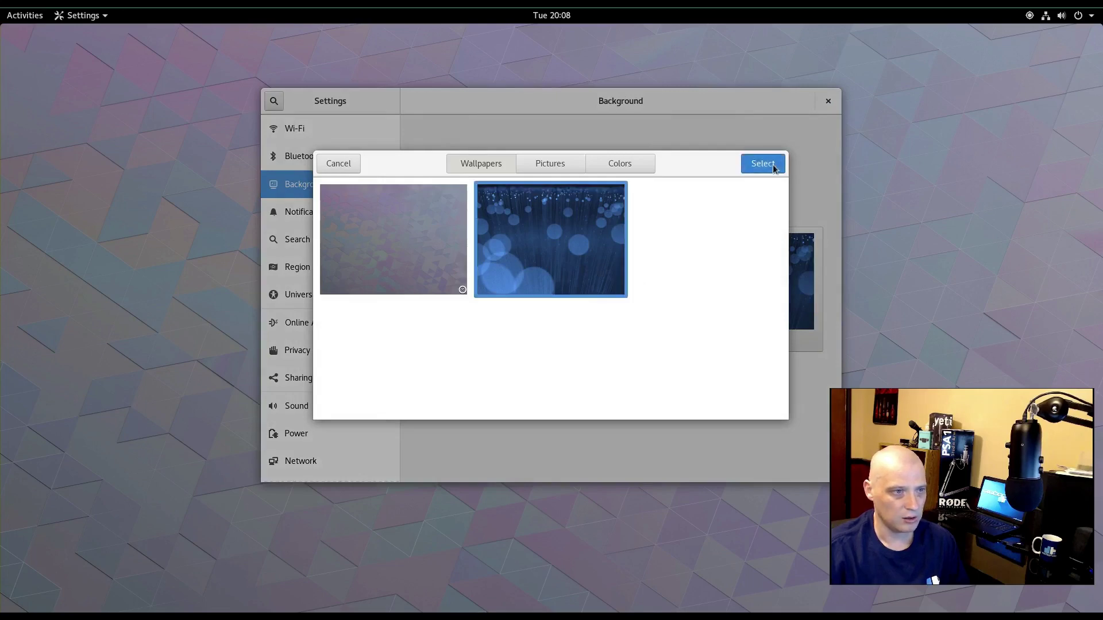
click(553, 272)
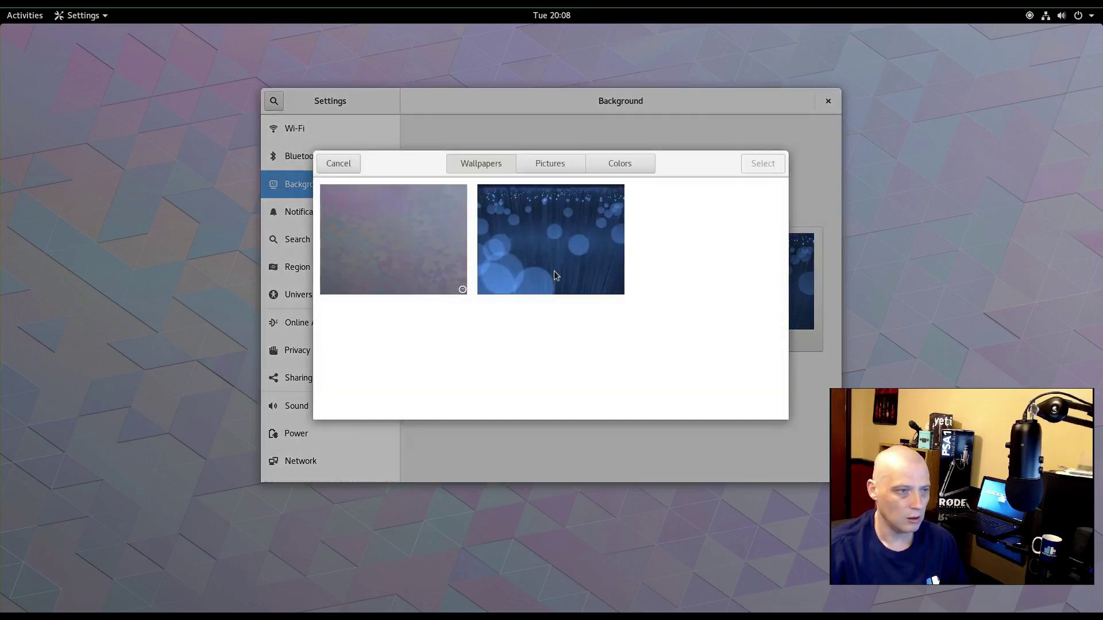
click(555, 265)
click(778, 166)
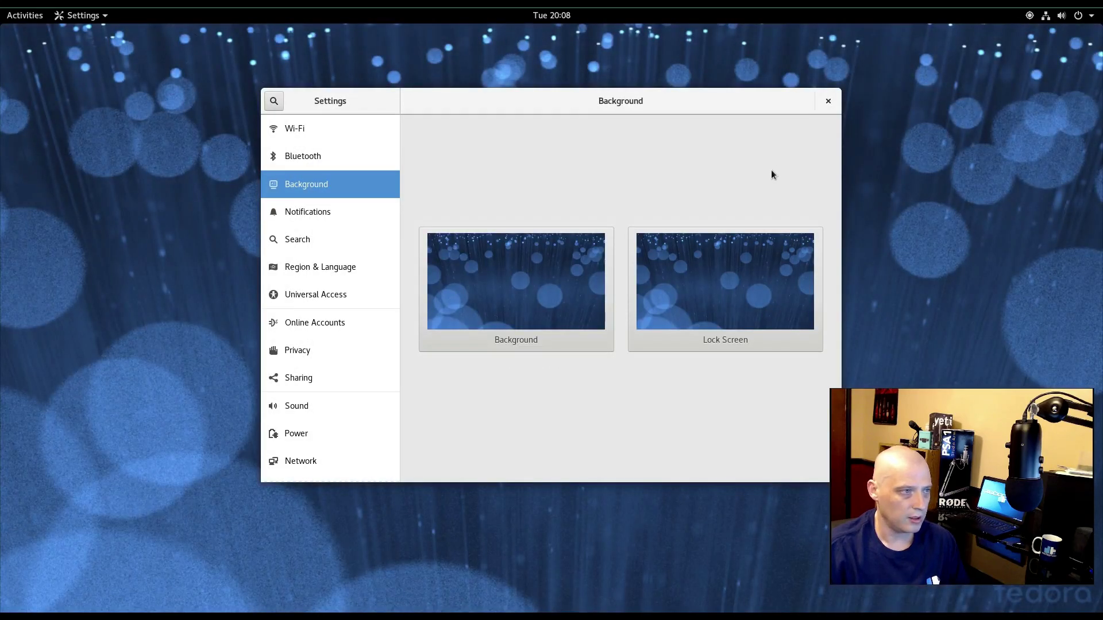
click(827, 102)
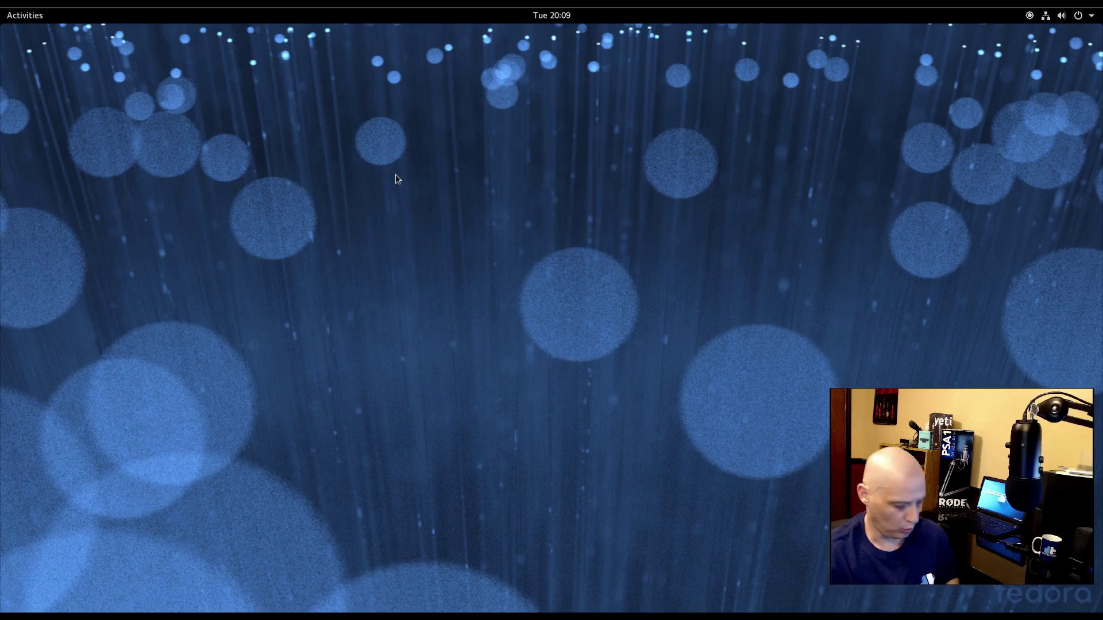
key(super)
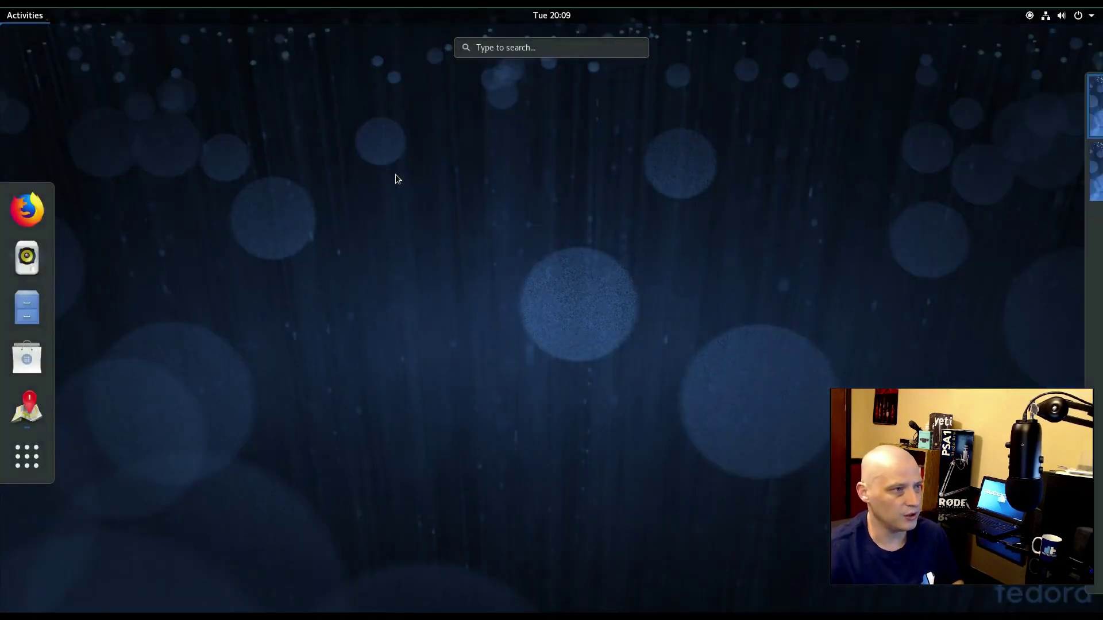
text(terminal)
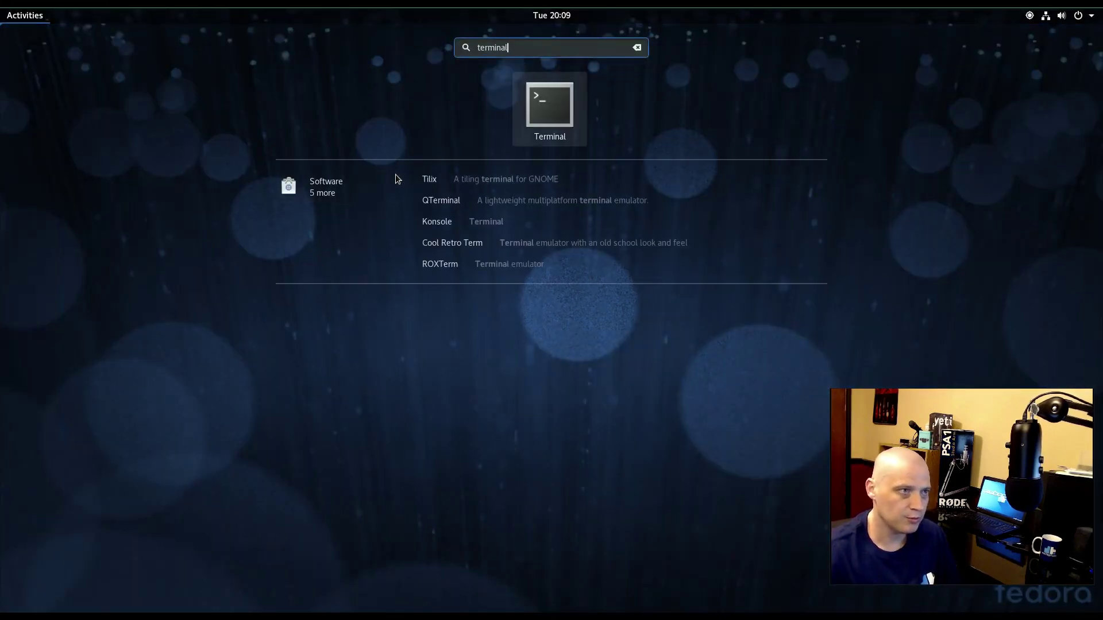
key(Return)
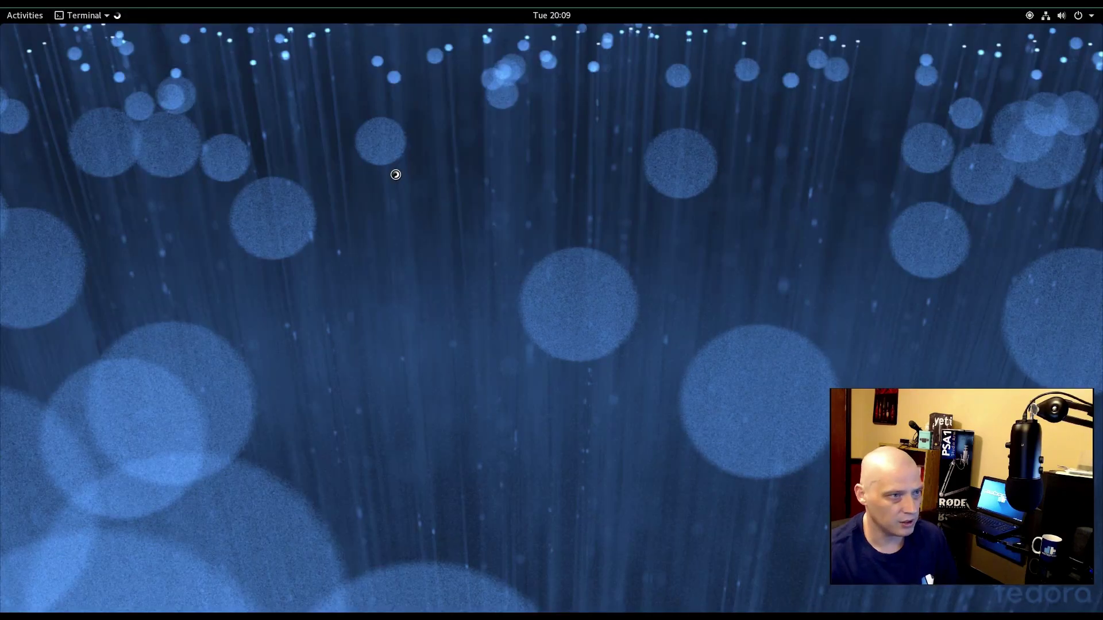
text(uname -)
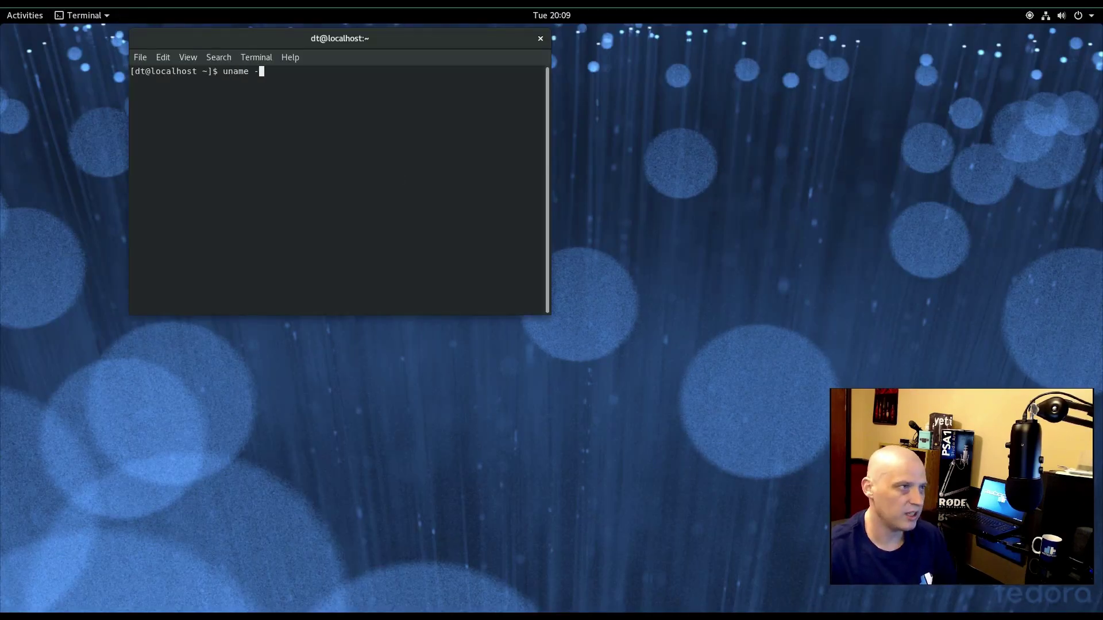
text(r)
key(Return)
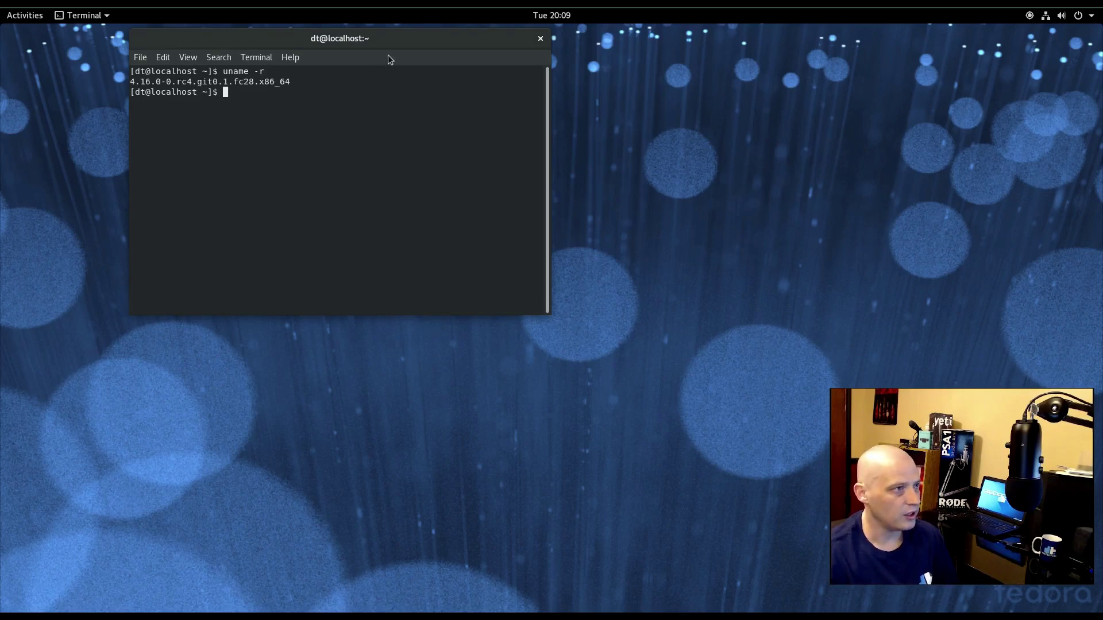
drag(376, 34, 412, 110)
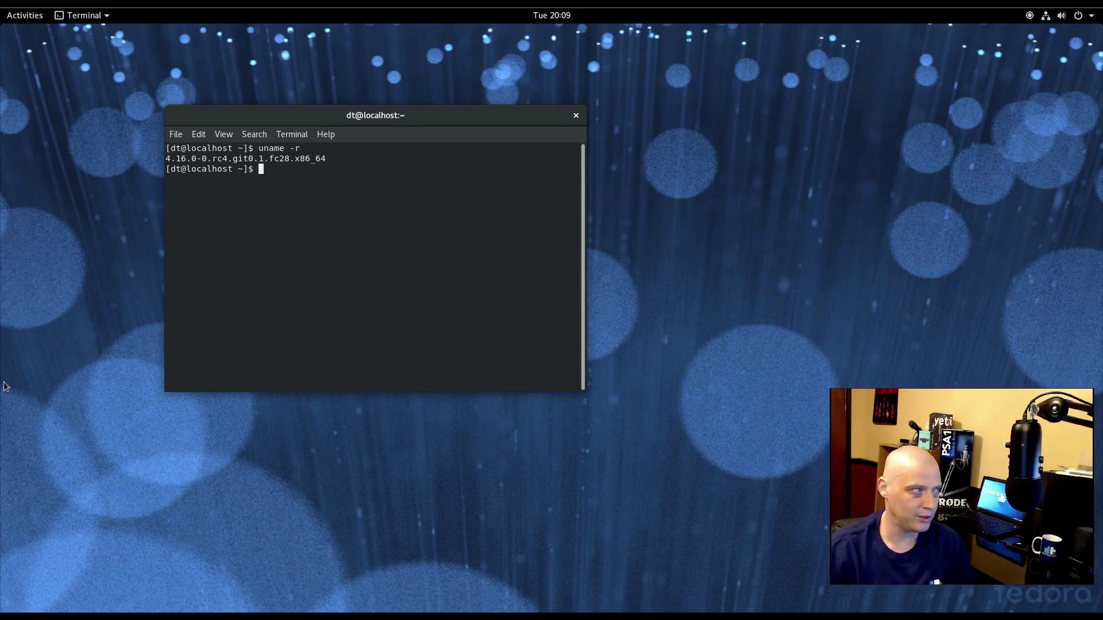
key(ctrl+d)
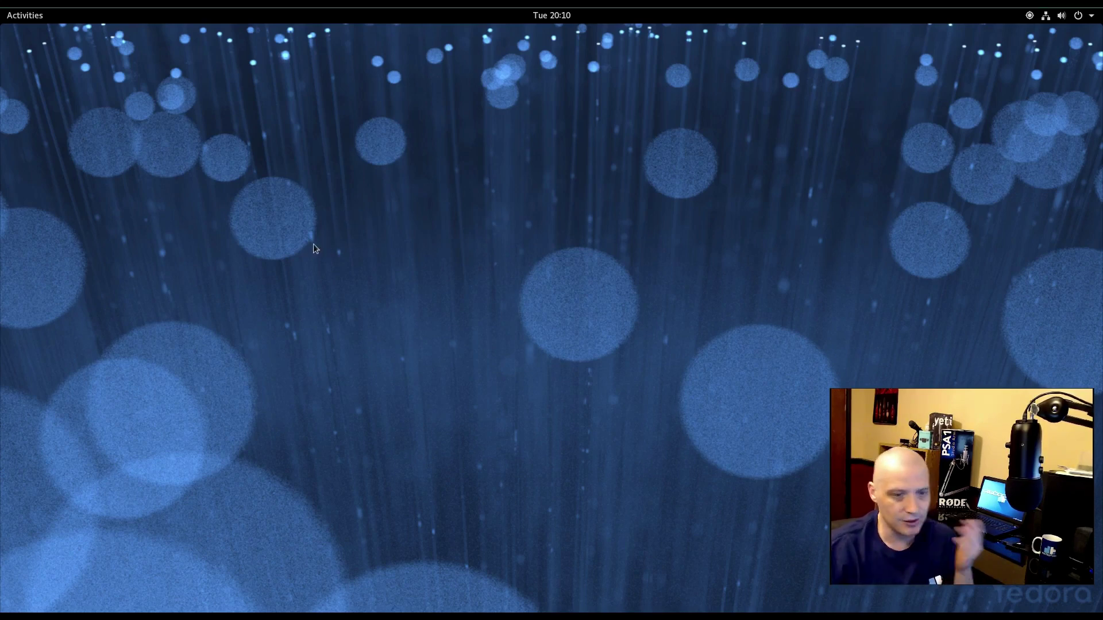
click(18, 16)
click(628, 47)
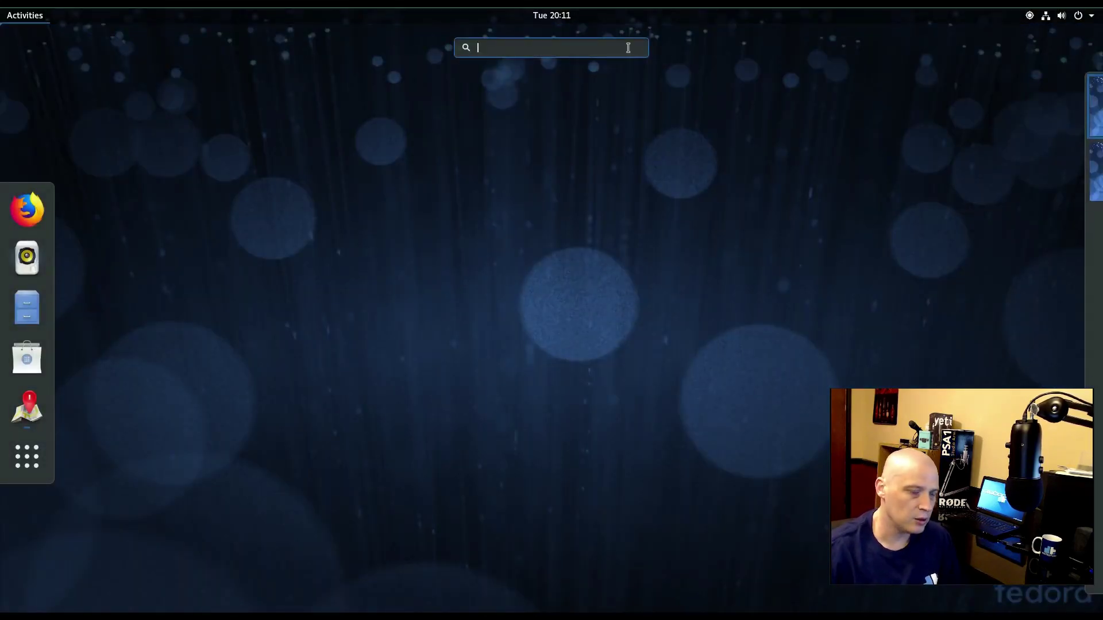
text(tweak)
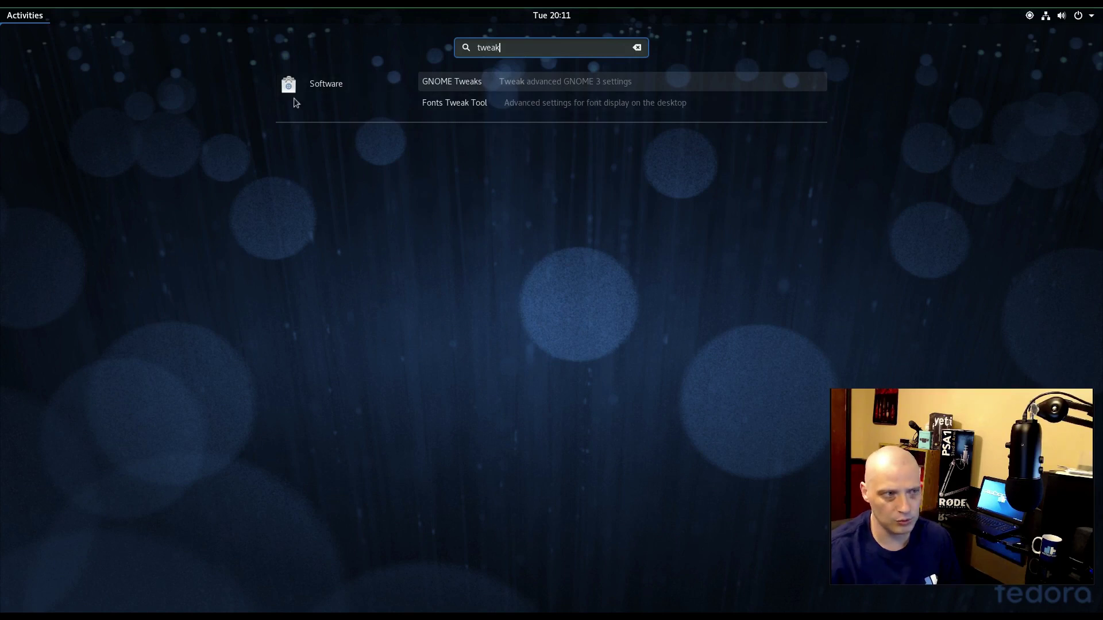
key(Escape)
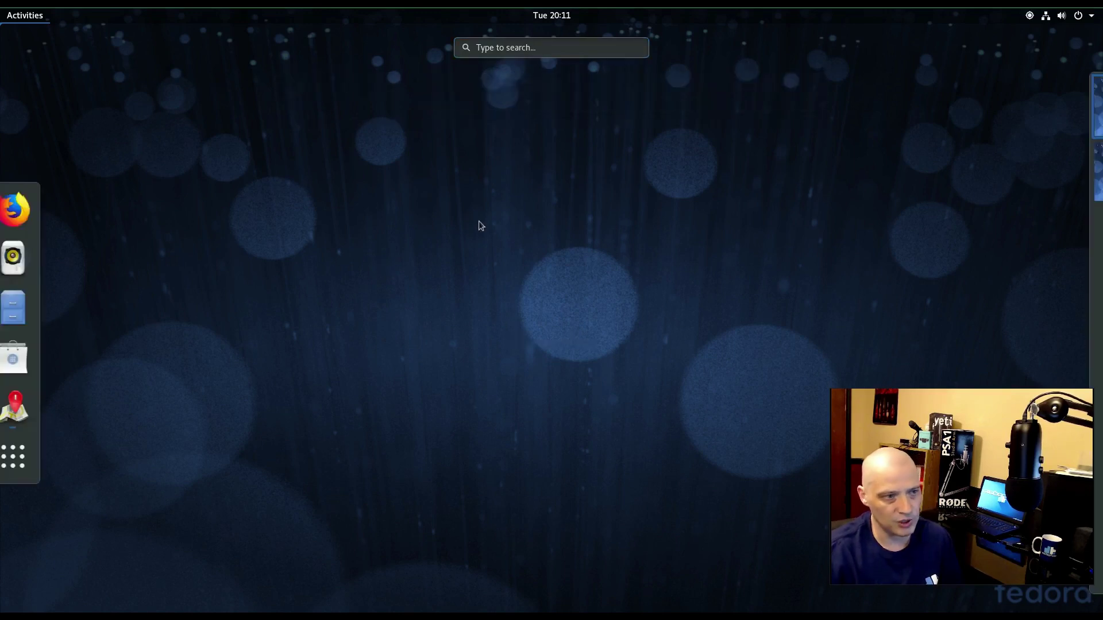
key(Escape)
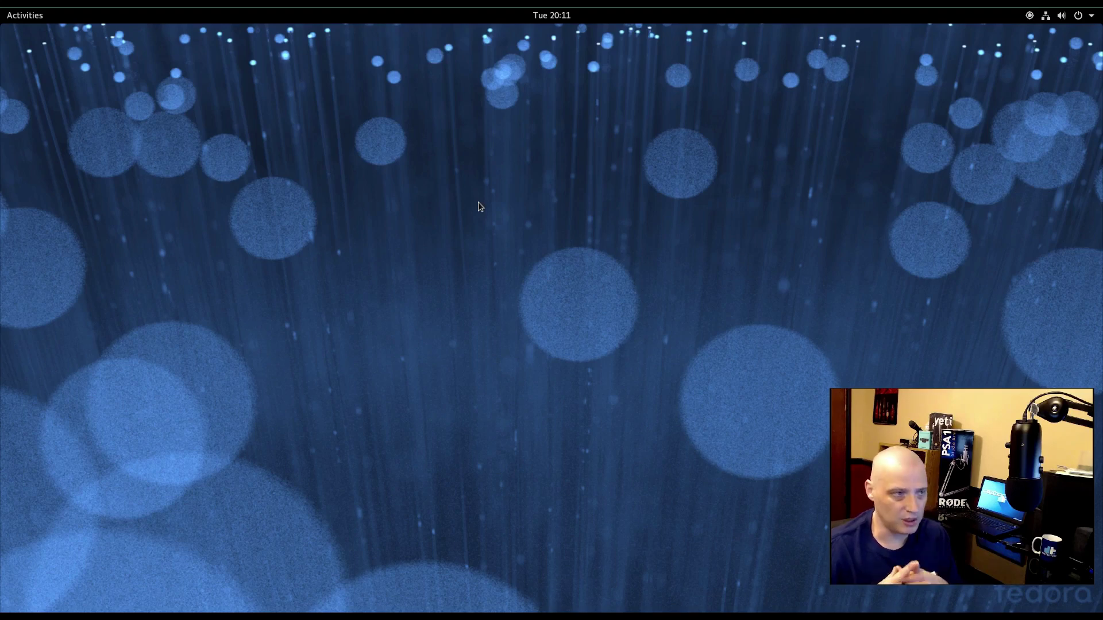
click(24, 16)
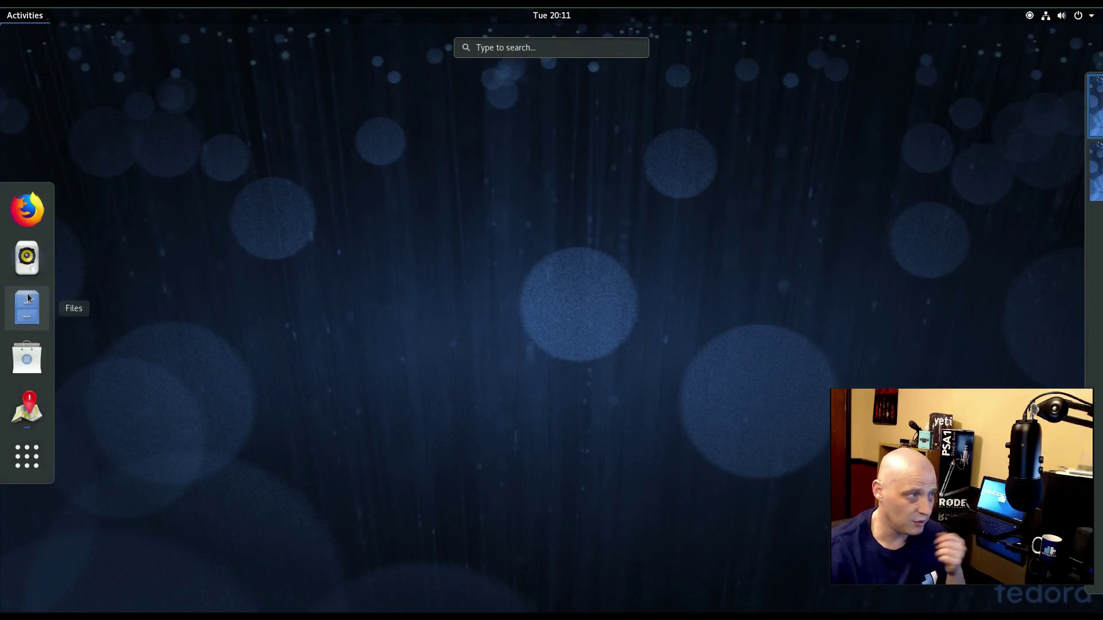
click(24, 19)
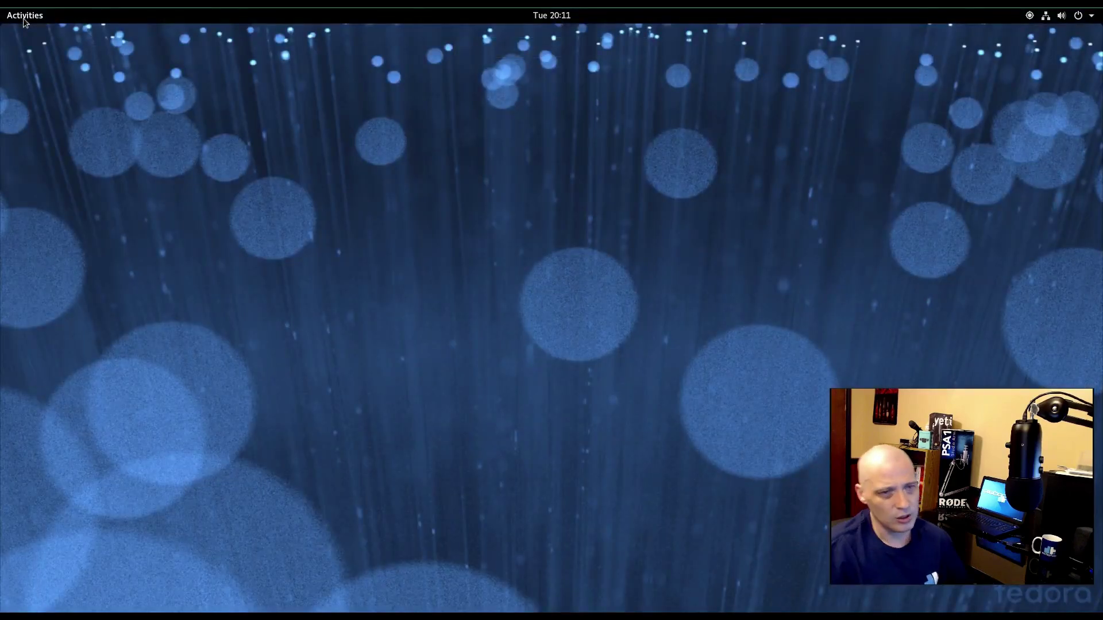